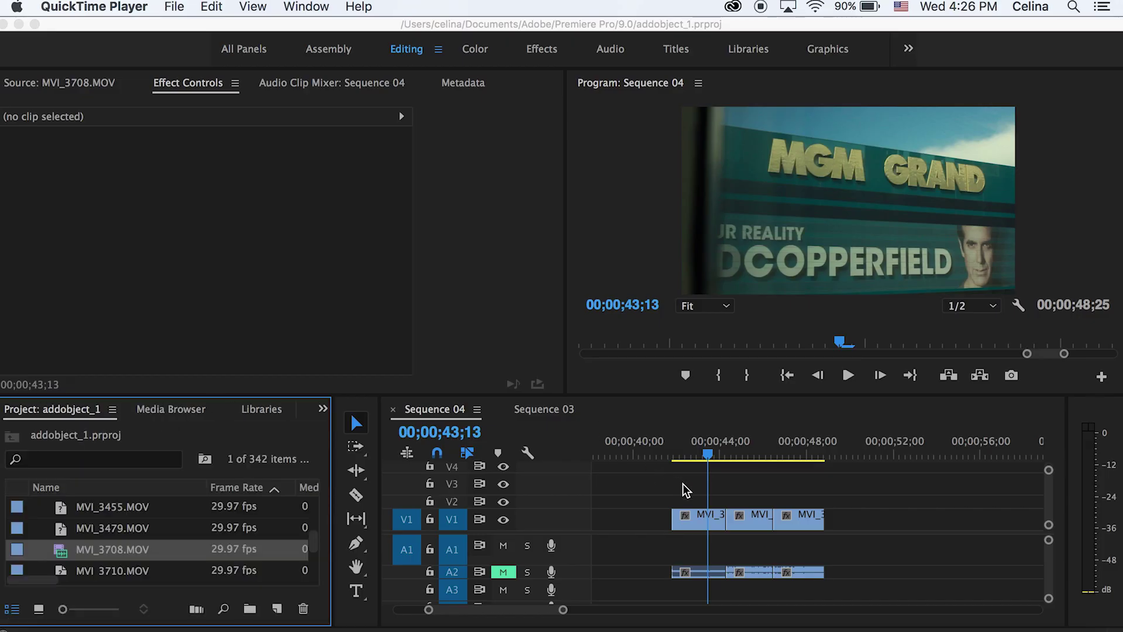
# Step: Play back the three-clip edit in Sequence 04 to review the cuts between the clips
pyautogui.click(684, 483)
pyautogui.press('space')
pyautogui.moveTo(694, 453); pyautogui.dragTo(664, 453)
pyautogui.press('space')
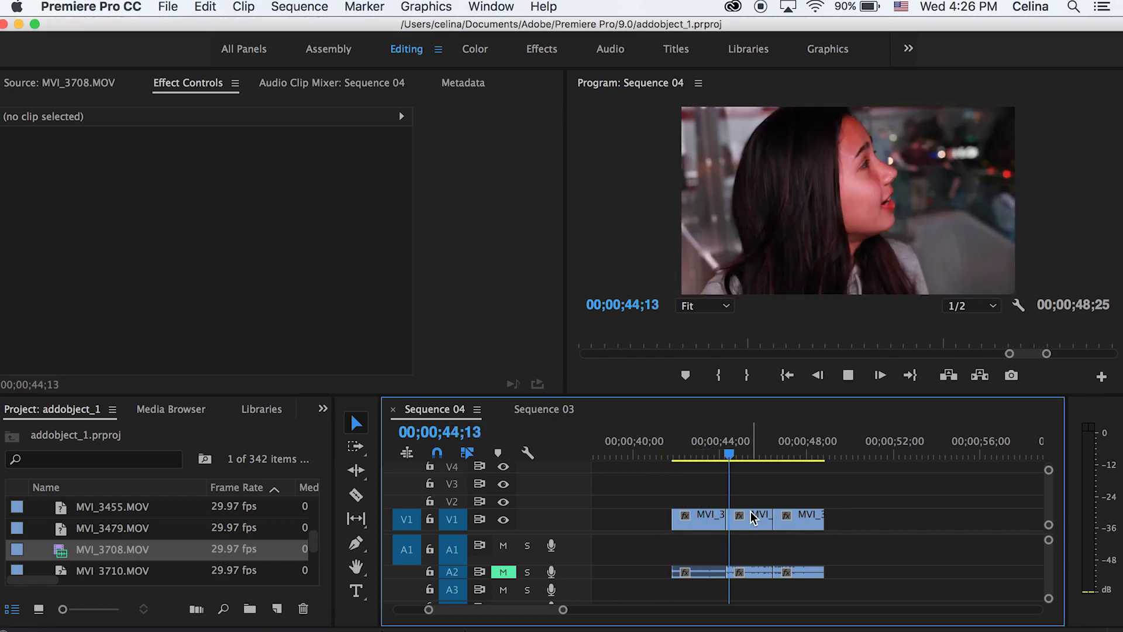
pyautogui.scroll(3, 781, 501)
pyautogui.hscroll(-2, 780, 501)
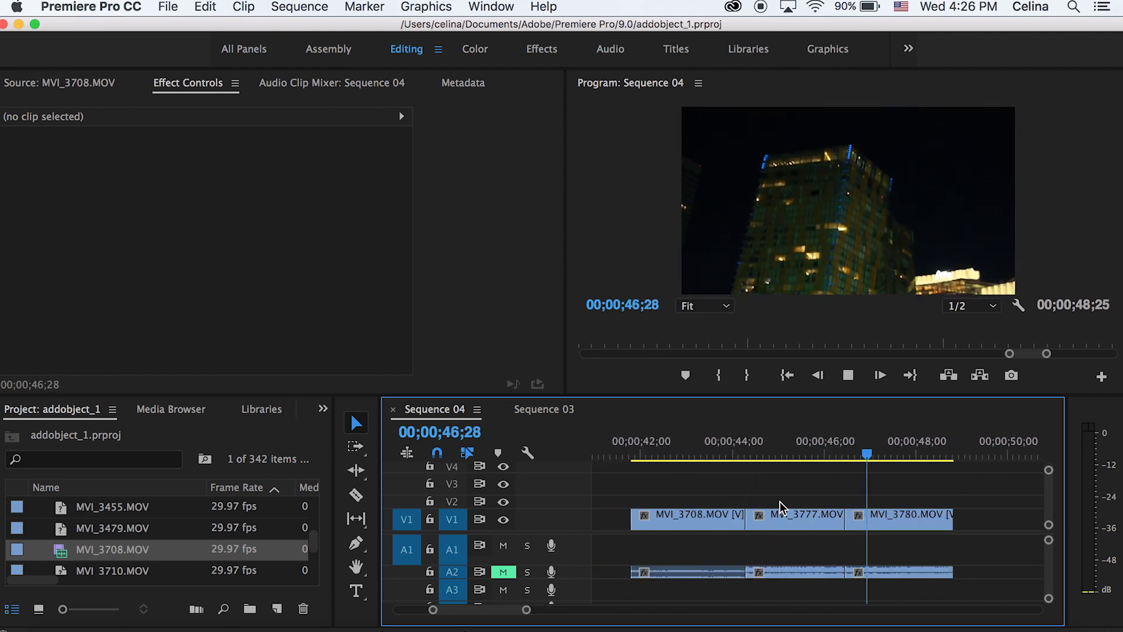
# Step: Raise MVI_3708.MOV from V1 to V3 and shift MVI_3777.MOV on V1 to start at 00;00;43;15 beneath it
pyautogui.scroll(-2, 780, 501)
pyautogui.moveTo(767, 454); pyautogui.dragTo(756, 454)
pyautogui.moveTo(765, 519); pyautogui.dragTo(766, 484)
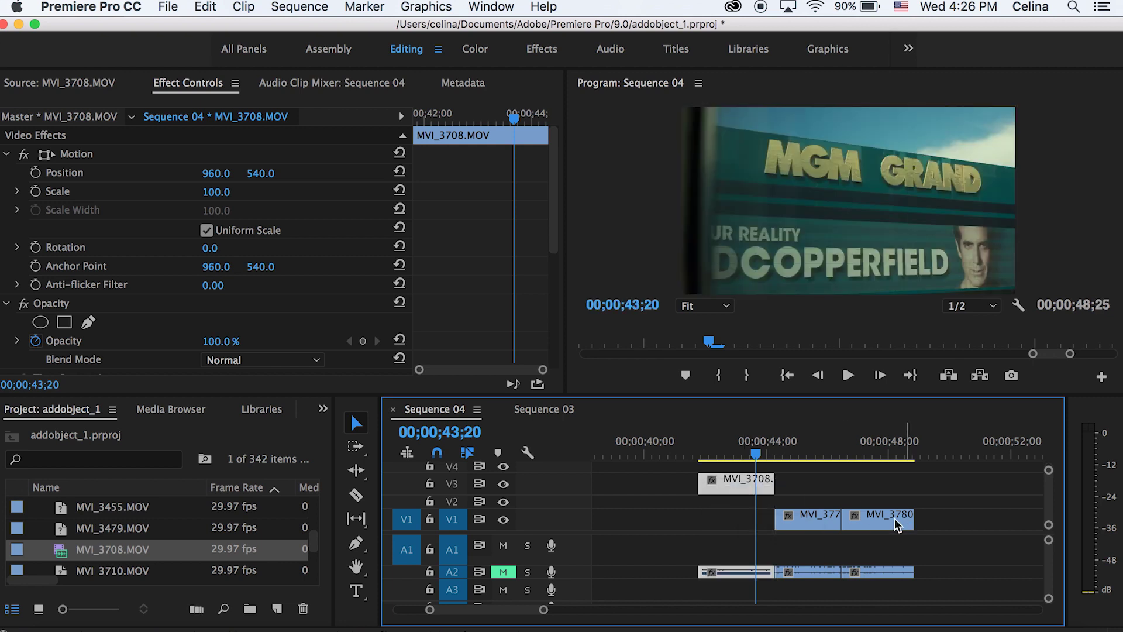
pyautogui.scroll(3, 785, 488)
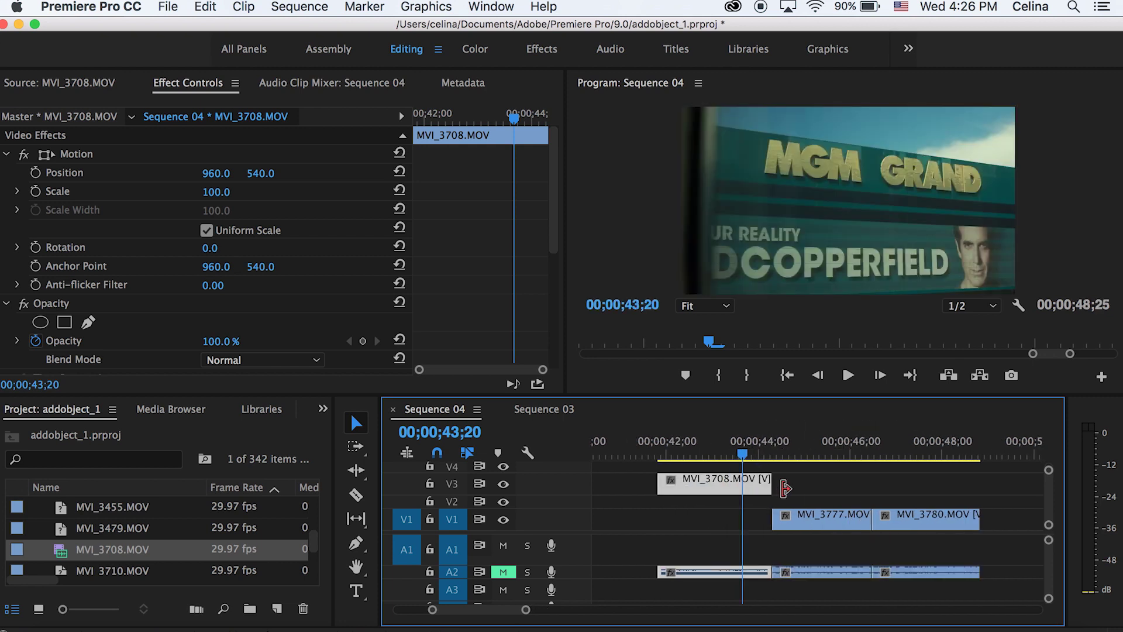
pyautogui.click(753, 453)
pyautogui.moveTo(860, 525); pyautogui.dragTo(810, 525)
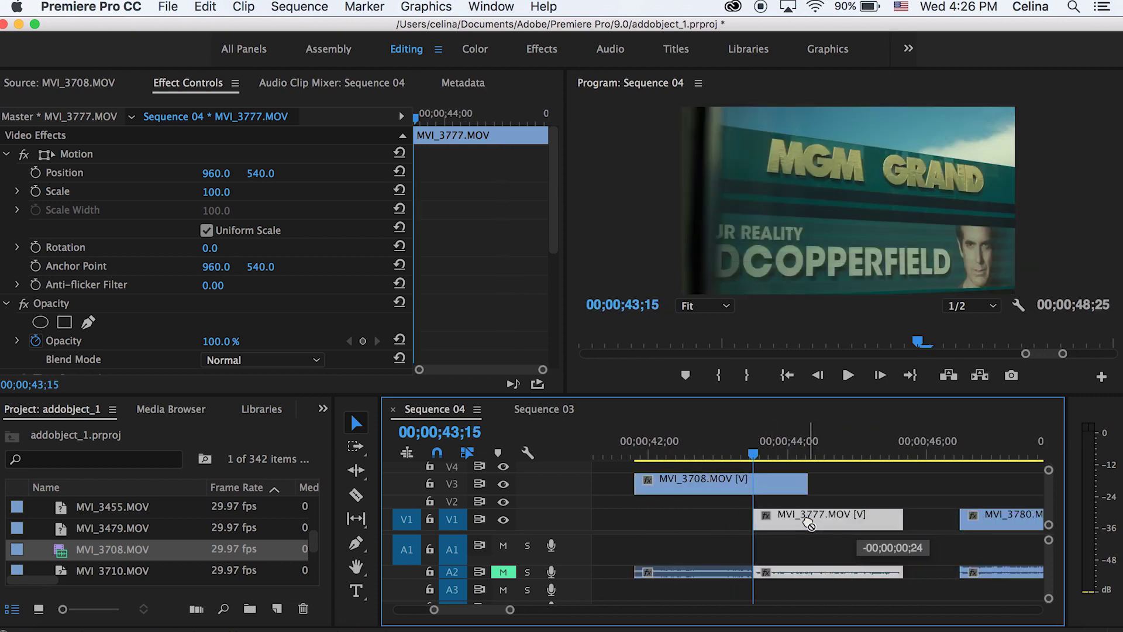
# Step: Find the Luma Key effect and apply it to MVI_3708.MOV on V3
pyautogui.click(759, 453)
pyautogui.write('luma key')
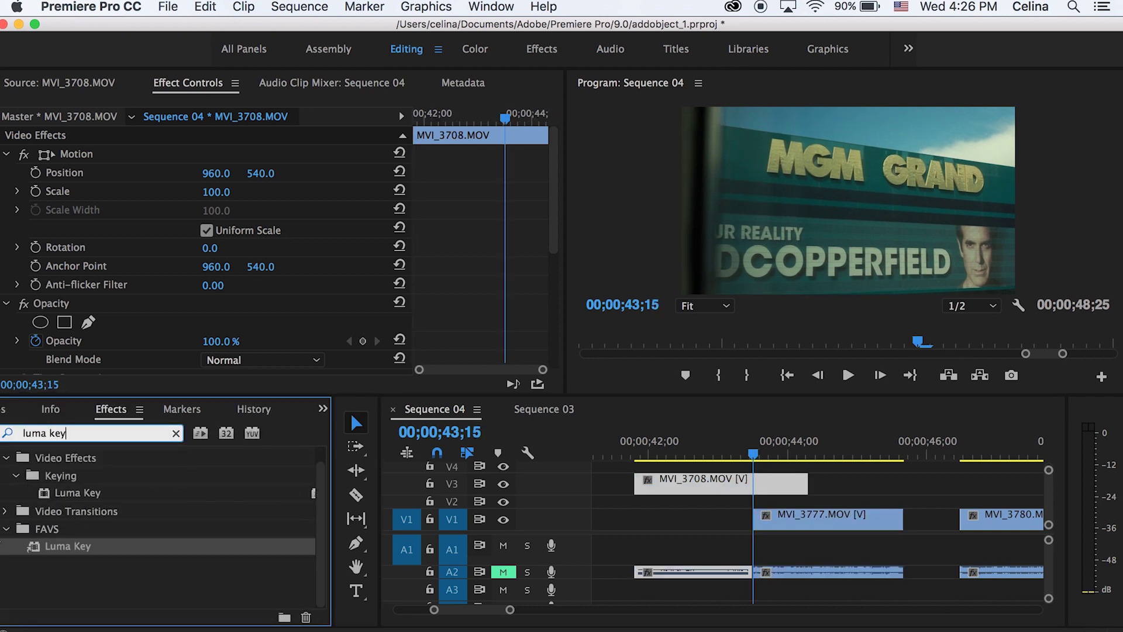
pyautogui.moveTo(68, 547); pyautogui.dragTo(563, 527)
pyautogui.moveTo(757, 469); pyautogui.dragTo(768, 487)
pyautogui.press('=')
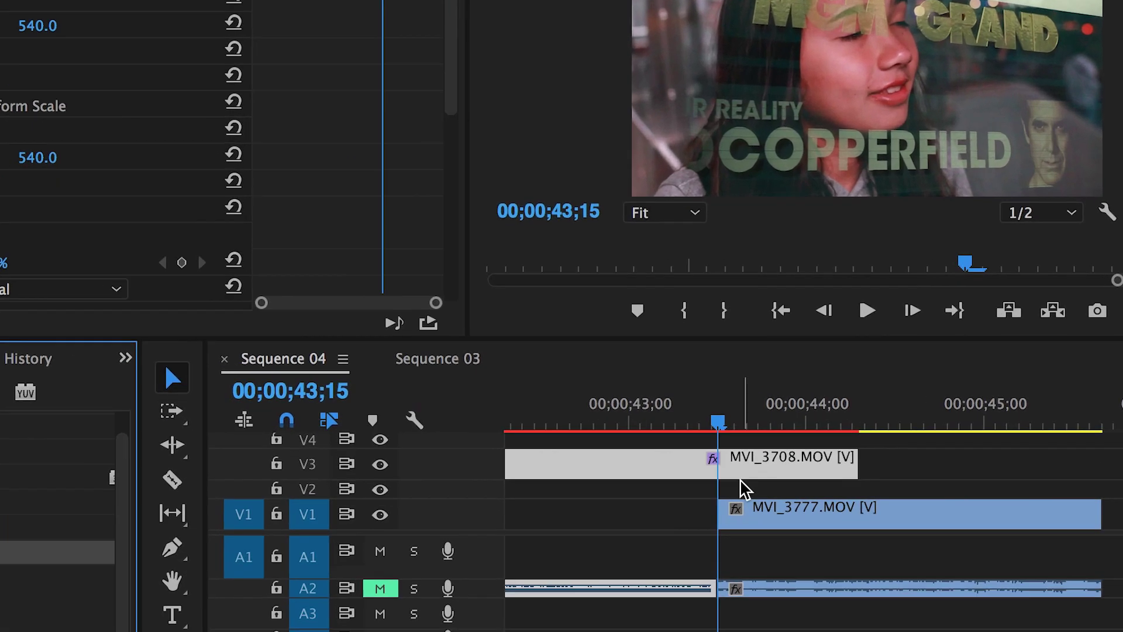
# Step: Split MVI_3708.MOV on V3 at 00;00;43;15, where MVI_3777.MOV starts
pyautogui.press('c')
pyautogui.click(743, 484)
pyautogui.press('v')
# Step: Remove the Luma Key effect from the first MVI_3708.MOV segment on V3
pyautogui.moveTo(710, 439); pyautogui.dragTo(731, 456)
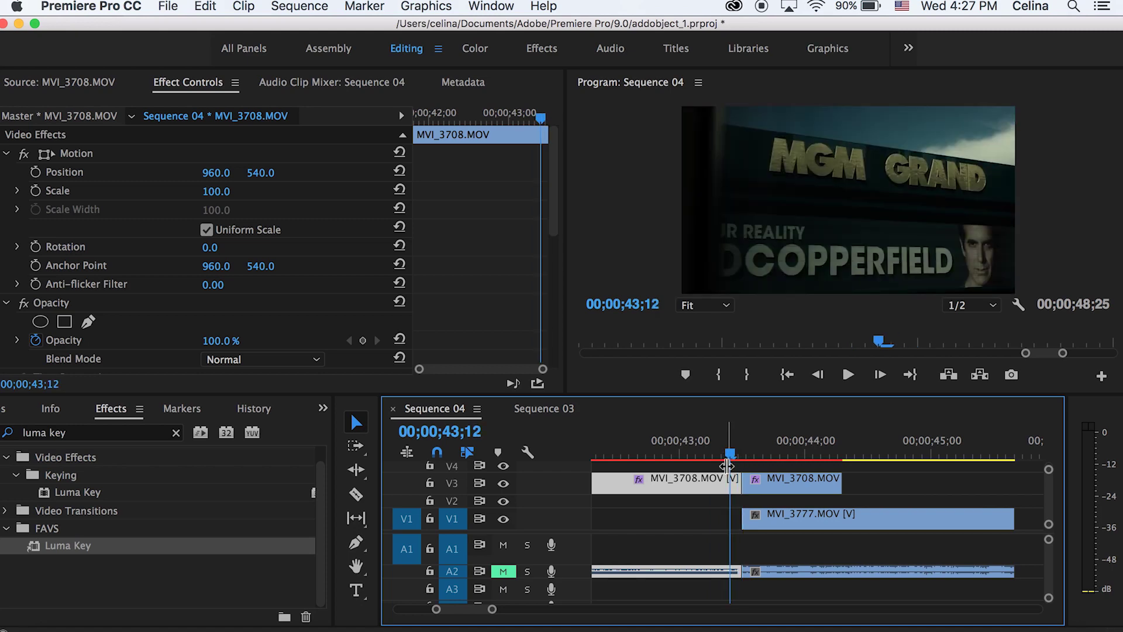
pyautogui.scroll(-2, 559, 221)
pyautogui.scroll(-5, 560, 221)
pyautogui.scroll(1, 559, 221)
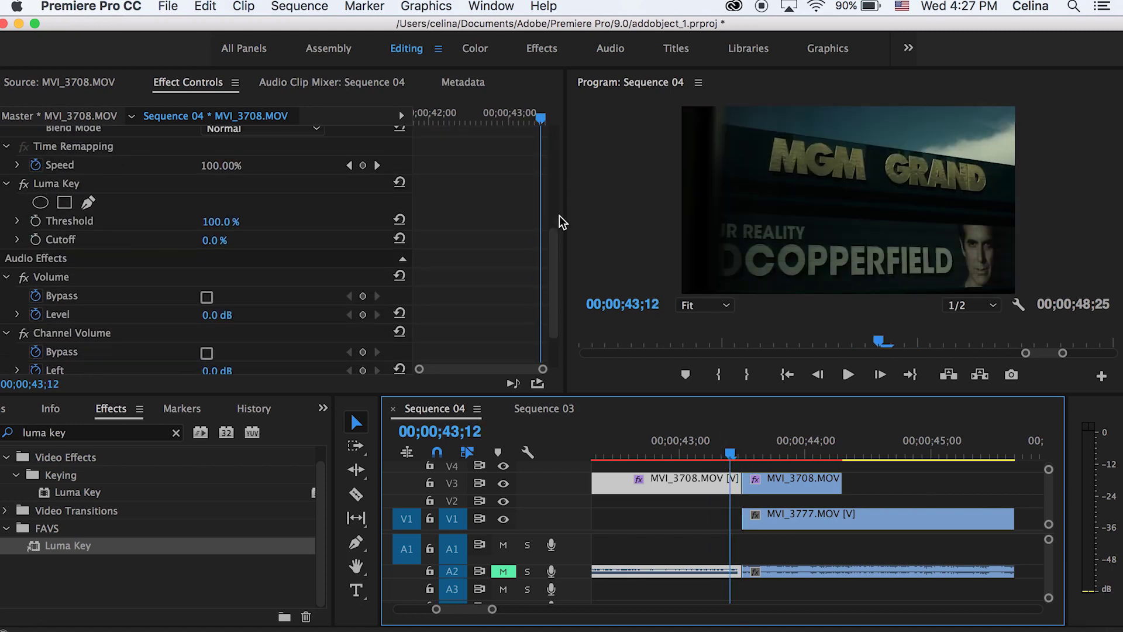
pyautogui.click(75, 183)
pyautogui.press('Delete')
# Step: Shift MVI_3777.MOV four frames earlier on V1 so it starts at 00;00;43;11
pyautogui.moveTo(735, 450); pyautogui.dragTo(743, 449)
pyautogui.click(717, 483)
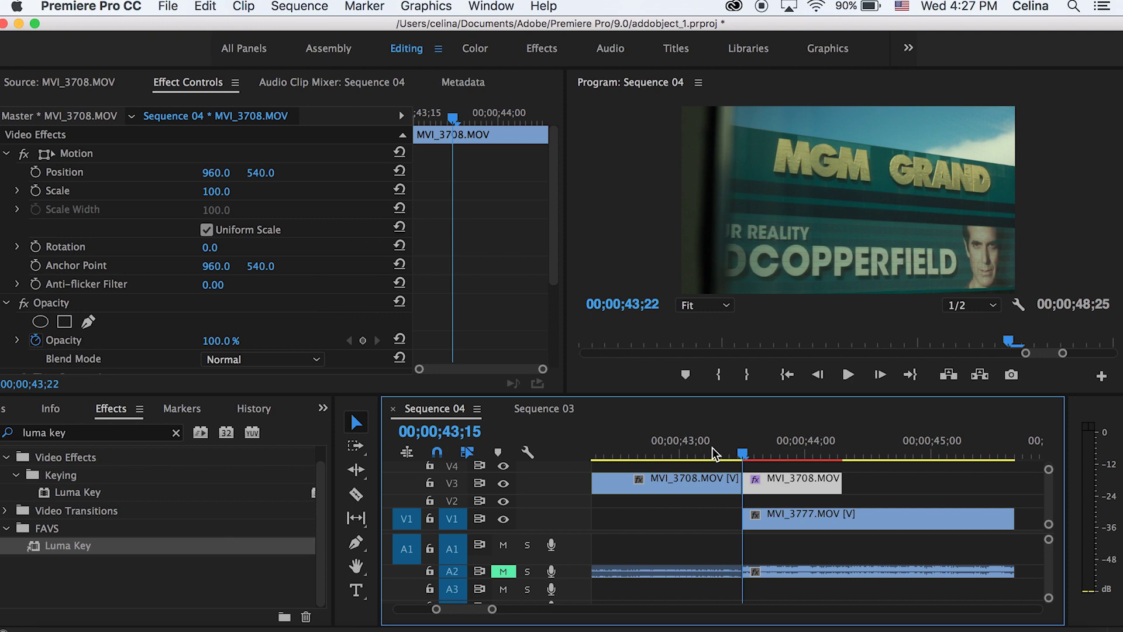
pyautogui.moveTo(778, 525); pyautogui.dragTo(765, 528)
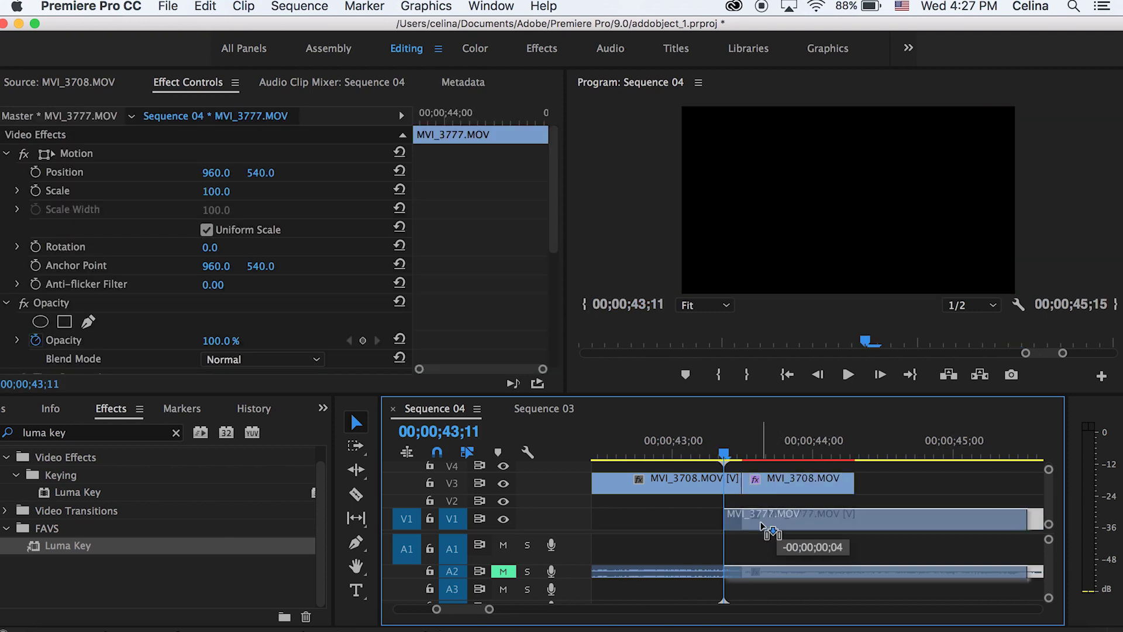
# Step: Keyframe the first MVI_3708.MOV segment's opacity from 100% at 00;00;43;11 down to 57% at 00;00;43;14
pyautogui.click(728, 481)
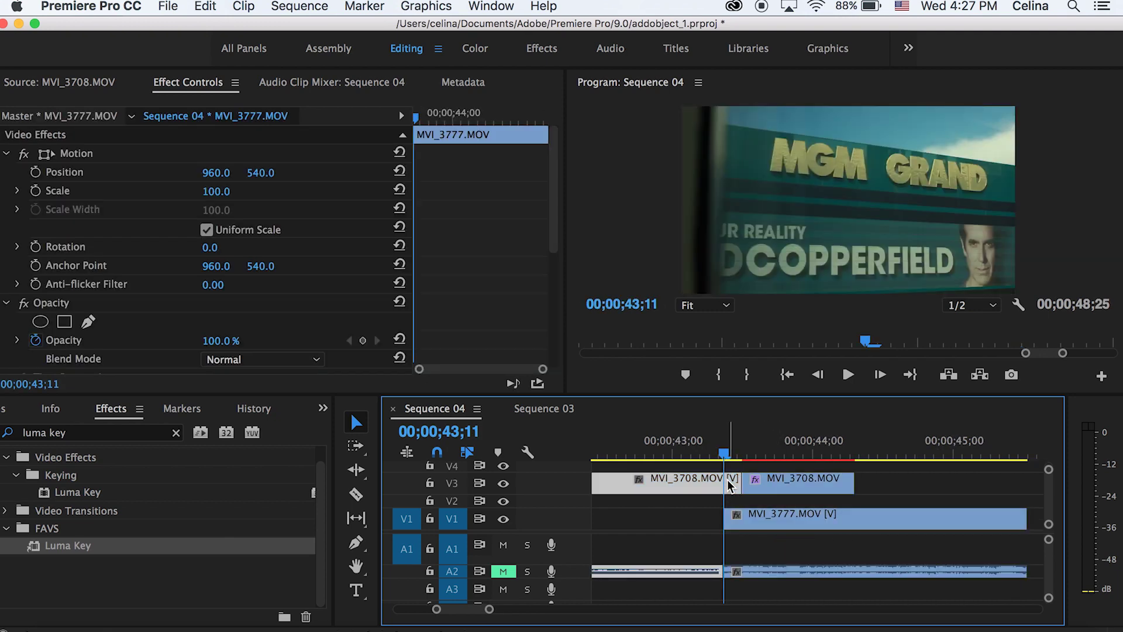
pyautogui.click(729, 485)
pyautogui.scroll(-5, 493, 237)
pyautogui.scroll(5, 490, 257)
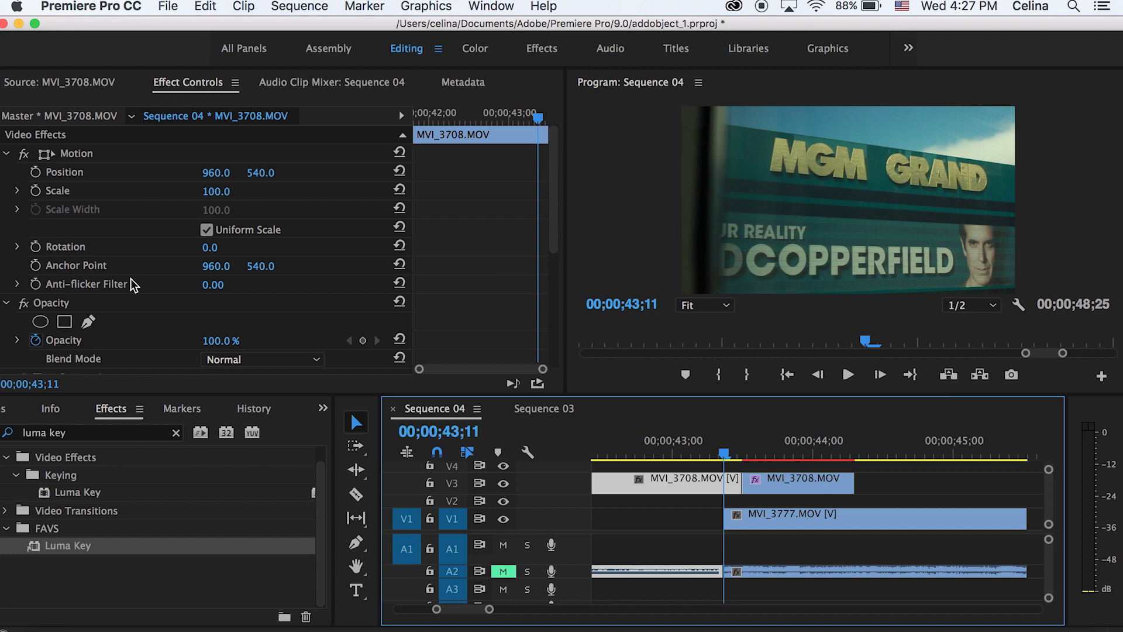
pyautogui.click(363, 340)
pyautogui.moveTo(539, 120); pyautogui.dragTo(547, 120)
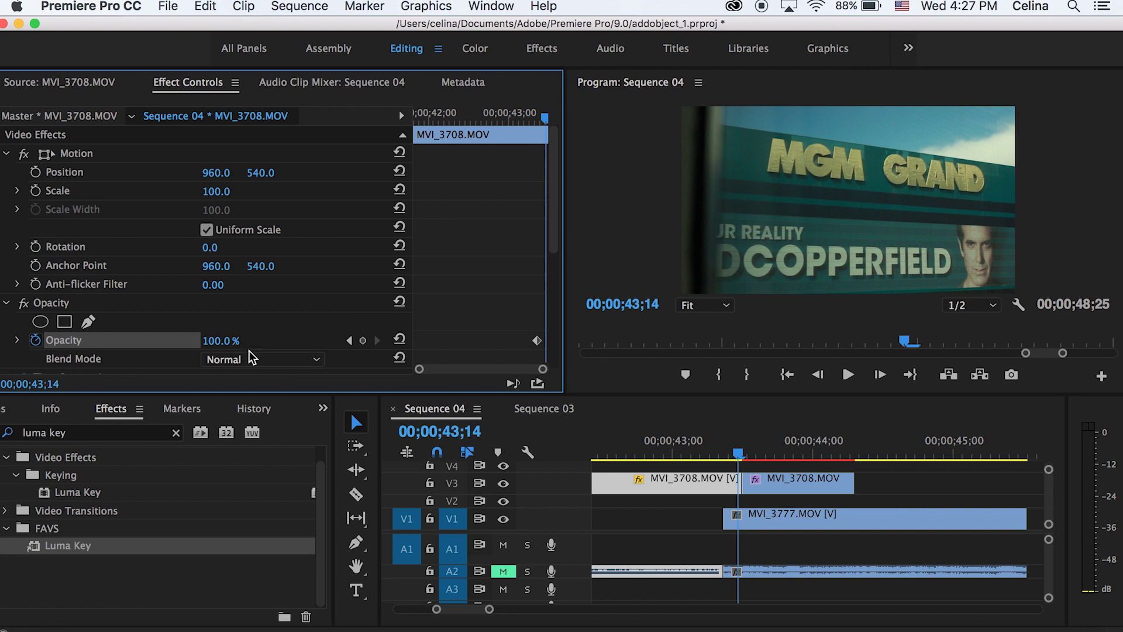
pyautogui.moveTo(246, 350); pyautogui.dragTo(229, 349)
# Step: Play and scrub through the opacity fade leading into the keyed segment to check the transition
pyautogui.click(650, 457)
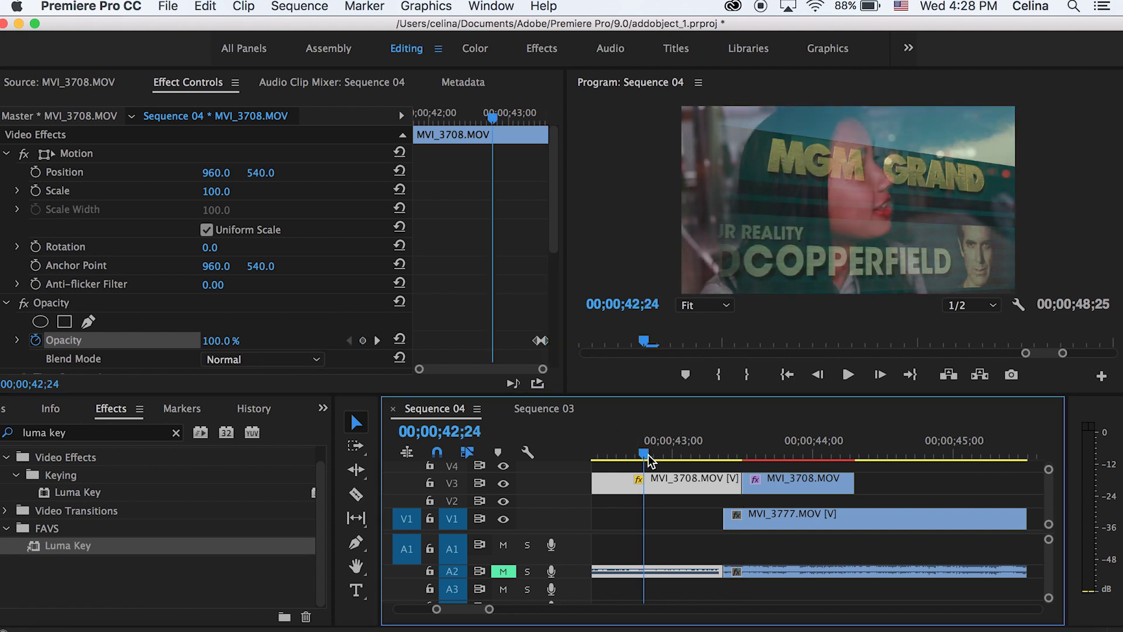
pyautogui.press('space')
pyautogui.moveTo(687, 452); pyautogui.dragTo(735, 460)
pyautogui.press('space')
pyautogui.click(761, 446)
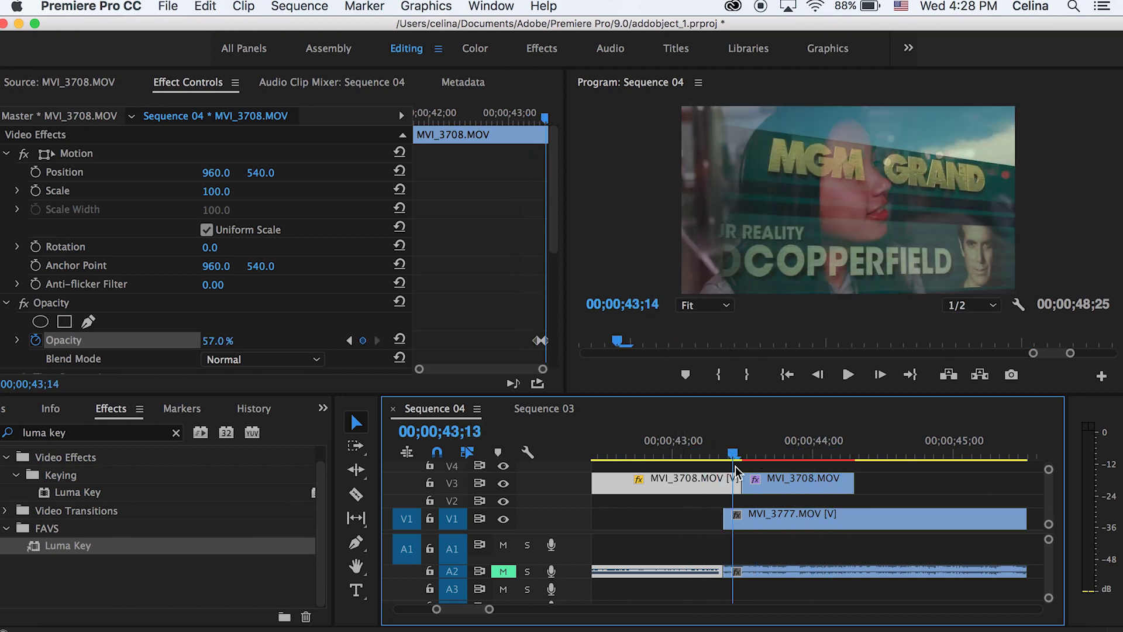
pyautogui.press('space')
pyautogui.press('space')
# Step: Extend the second MVI_3708.MOV segment on V3 to end at 00;00;45;01 and play back the overlap
pyautogui.moveTo(854, 483); pyautogui.dragTo(964, 484)
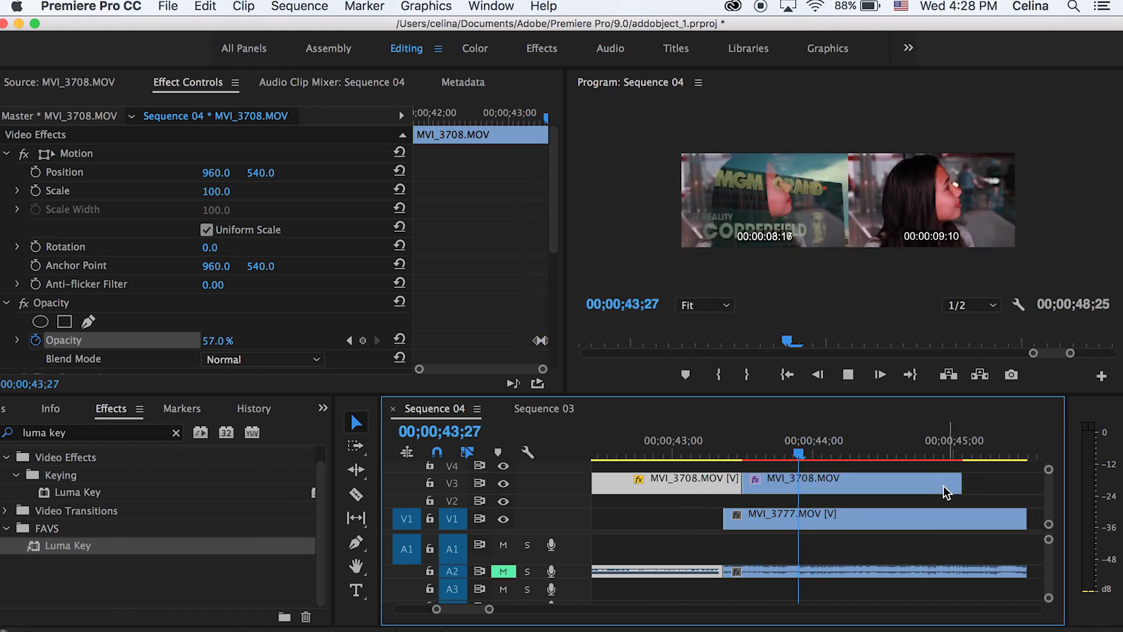
pyautogui.press('space')
pyautogui.moveTo(921, 454); pyautogui.dragTo(790, 488)
pyautogui.press('space')
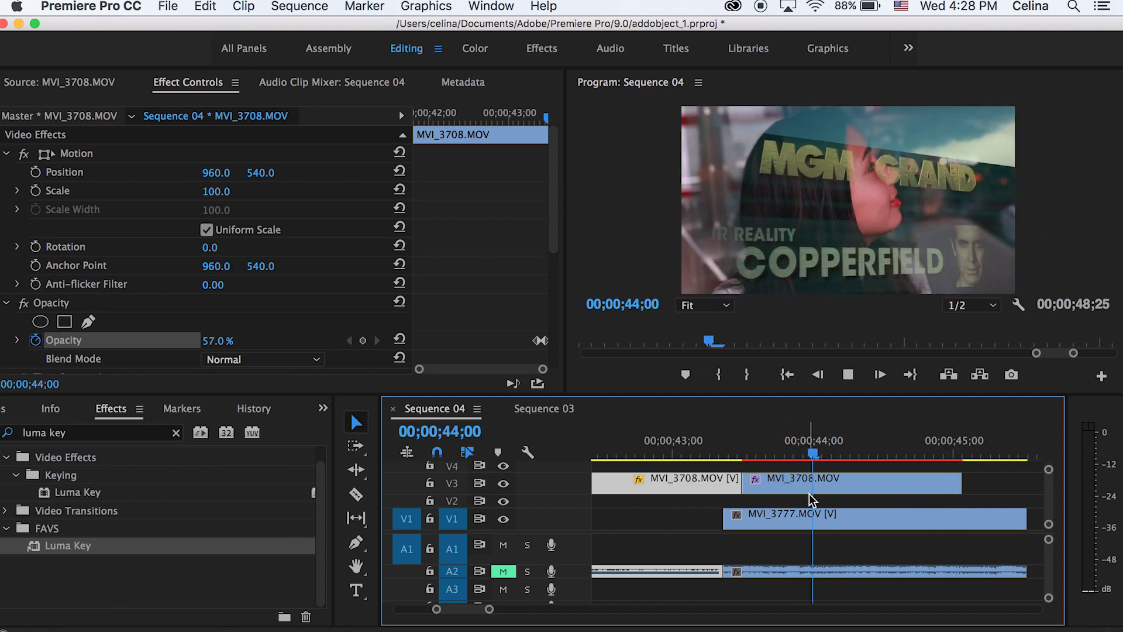
# Step: Slow the second MVI_3708.MOV segment on V3 to 60% speed and play back the result
pyautogui.click(818, 485)
pyautogui.press('super+r')
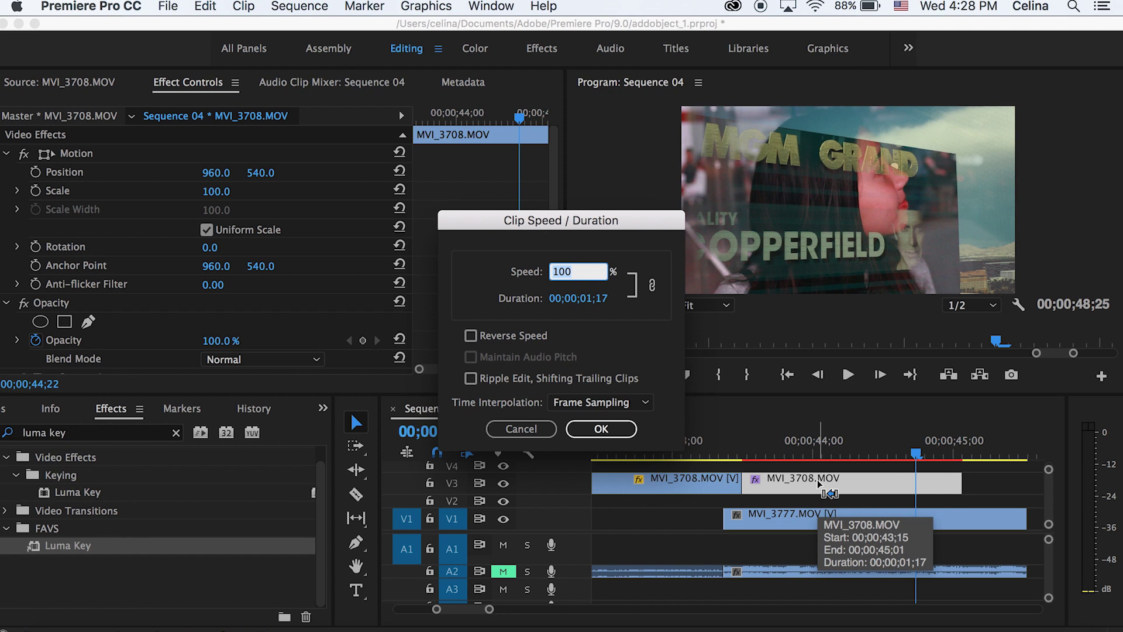
pyautogui.write('60')
pyautogui.press('Return')
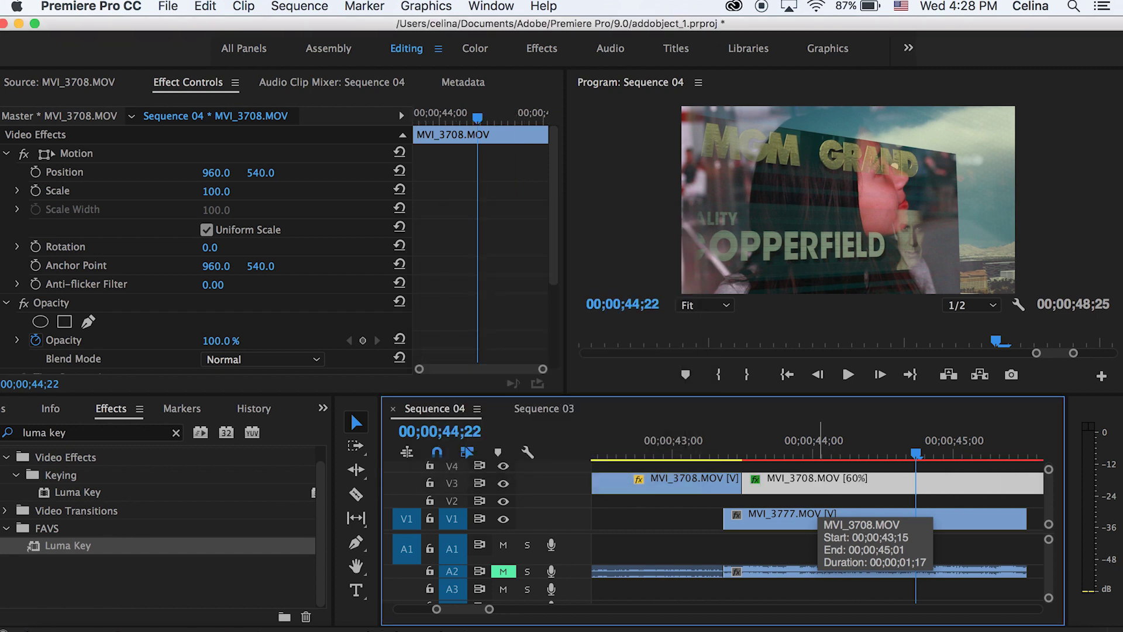
pyautogui.press('-')
pyautogui.click(791, 452)
pyautogui.press('space')
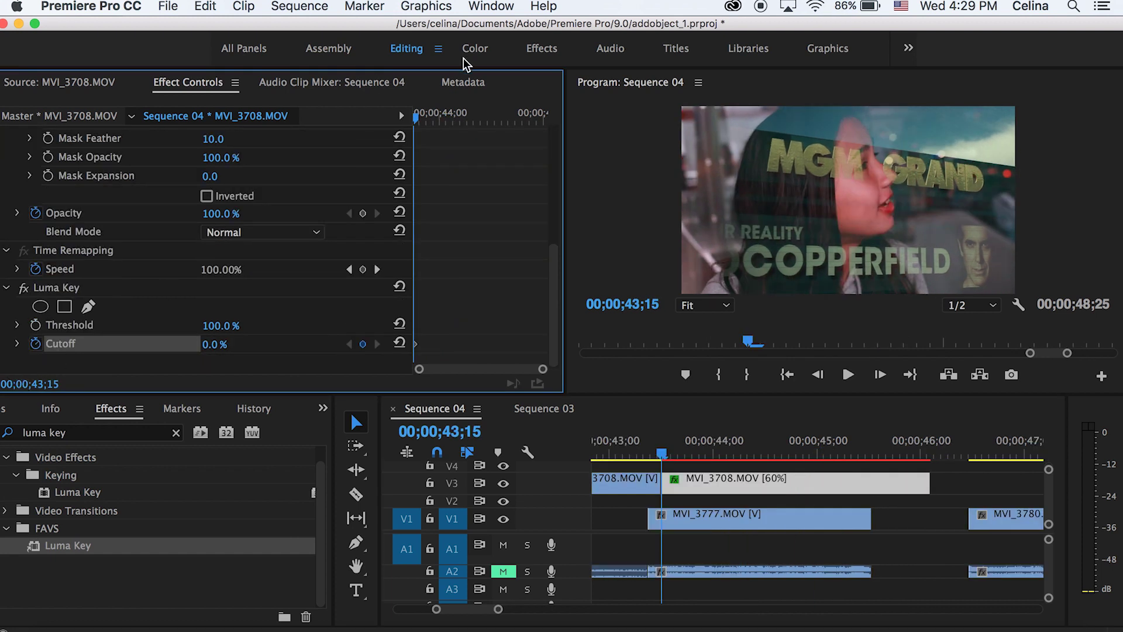
# Step: Raise the slowed segment's Luma Key Cutoff with a second keyframe at about 00;00;44;09
pyautogui.moveTo(417, 115); pyautogui.dragTo(457, 112)
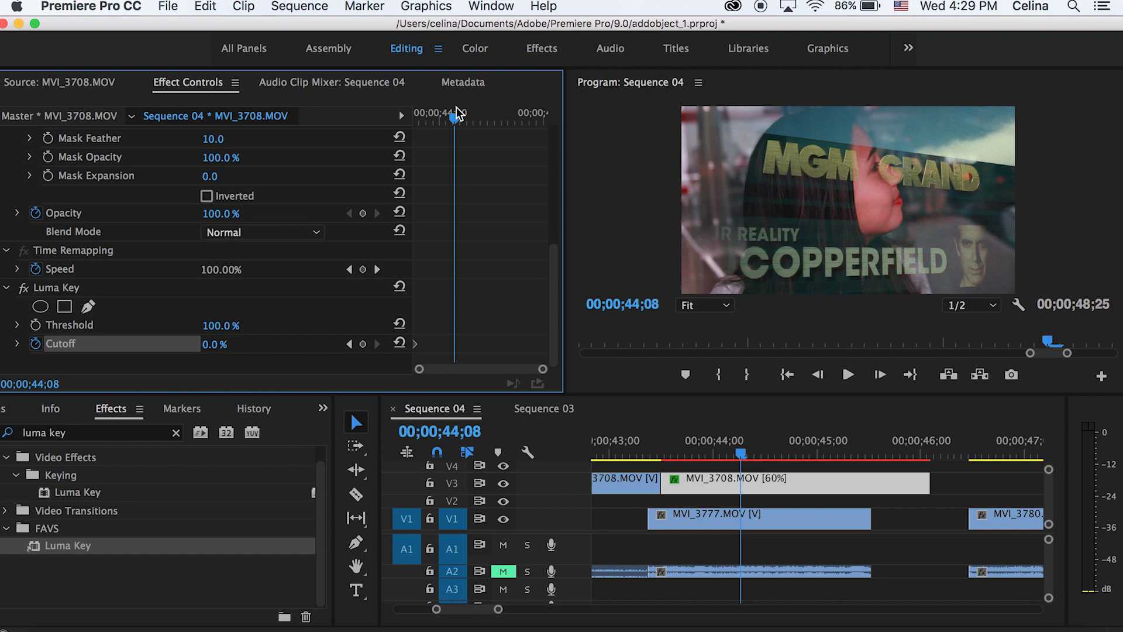
pyautogui.press('Right')
pyautogui.moveTo(213, 349)
pyautogui.mouseDown()
pyautogui.moveTo(251, 350)
pyautogui.moveTo(235, 350)
pyautogui.mouseUp()
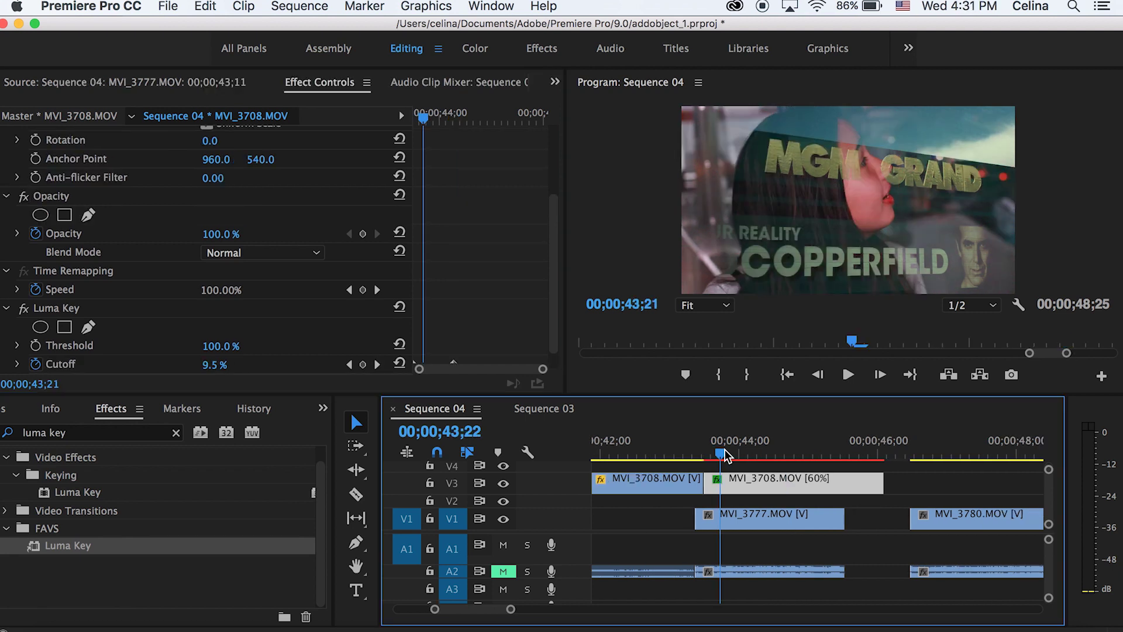
# Step: Draw a closed four-point opacity mask on the slowed MVI_3708.MOV segment around the MGM GRAND signage, excluding the sky
pyautogui.moveTo(723, 454); pyautogui.dragTo(729, 455)
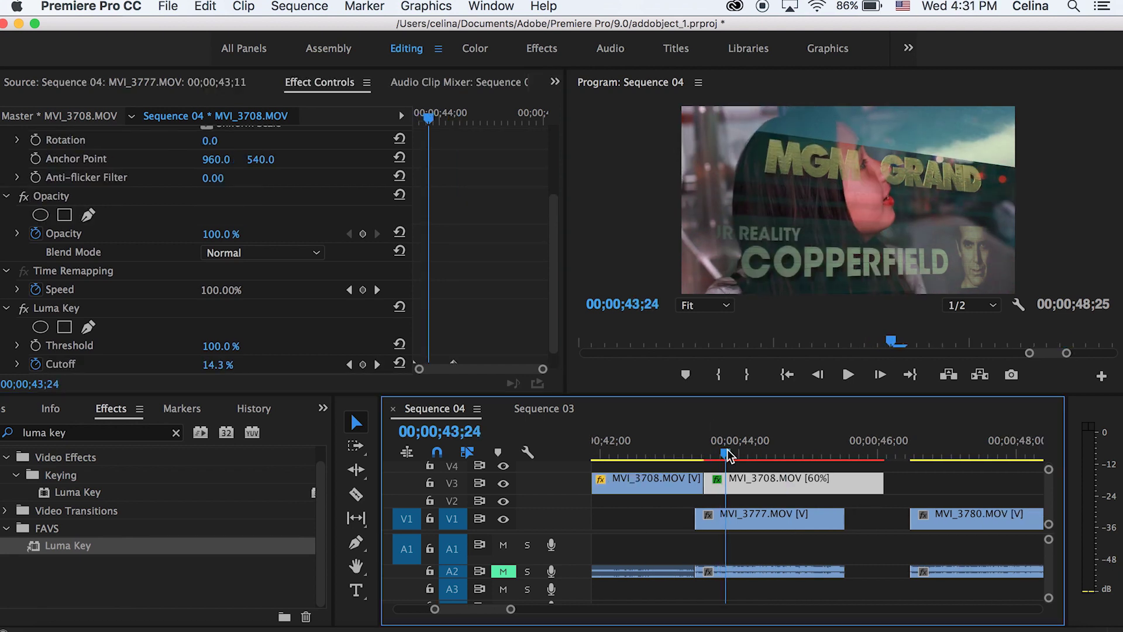
pyautogui.click(88, 216)
pyautogui.click(725, 133)
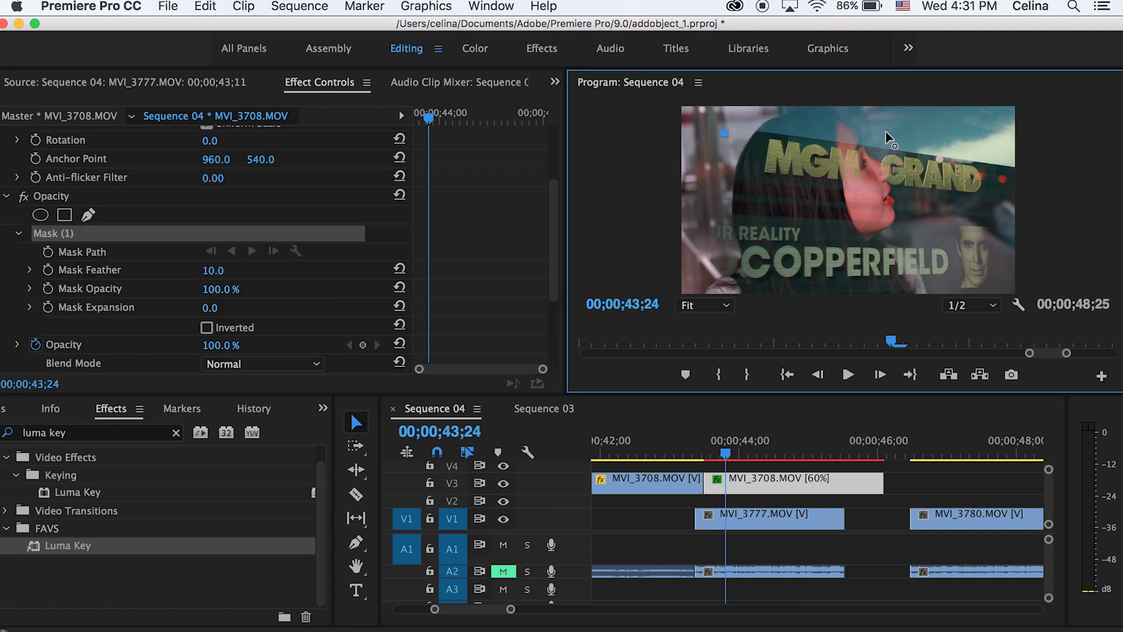
pyautogui.click(998, 170)
pyautogui.click(998, 289)
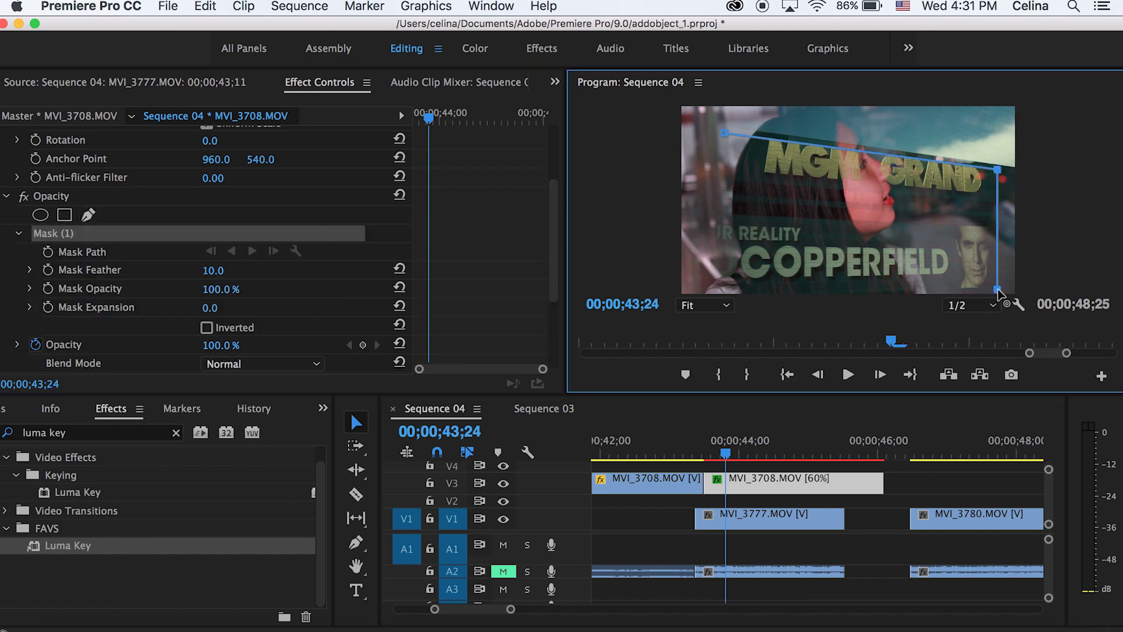
pyautogui.moveTo(730, 448)
pyautogui.mouseDown()
pyautogui.moveTo(752, 450)
pyautogui.moveTo(741, 455)
pyautogui.mouseUp()
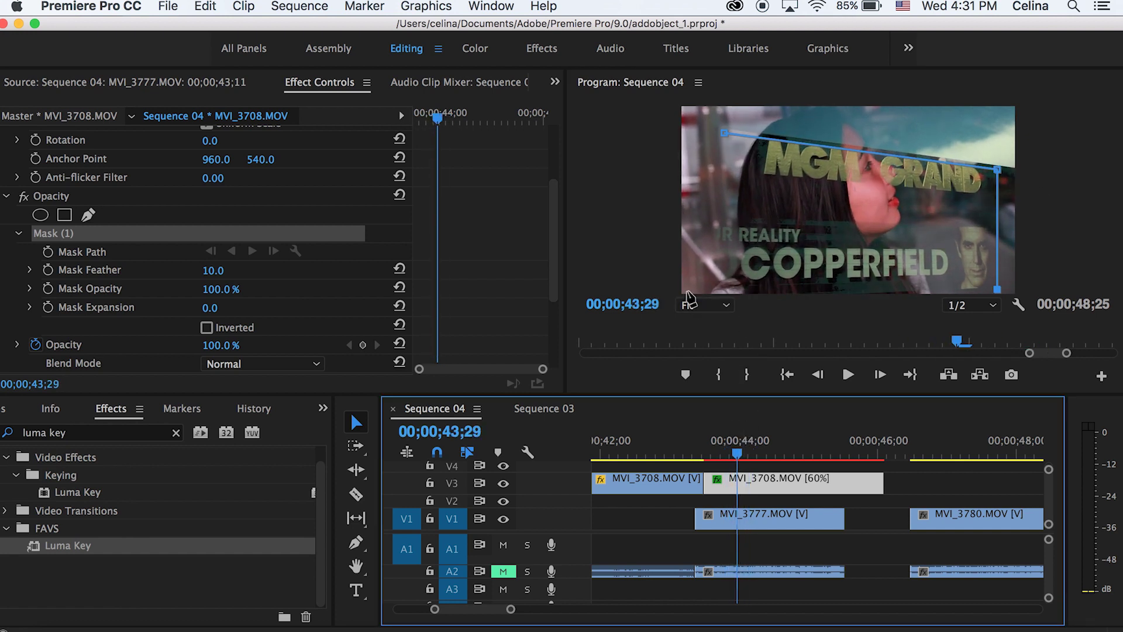
pyautogui.click(688, 289)
pyautogui.click(725, 134)
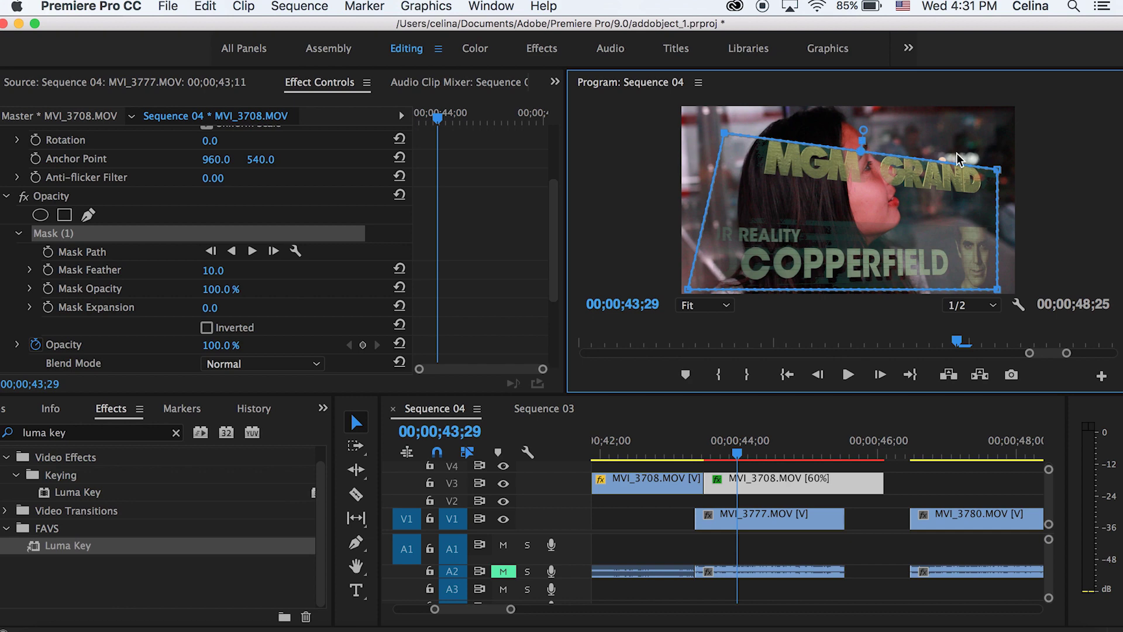
pyautogui.moveTo(729, 134); pyautogui.dragTo(732, 131)
# Step: Play the masked transition from 00;00;42;29 and scrub through it to check how the signage blends over the portrait
pyautogui.click(740, 527)
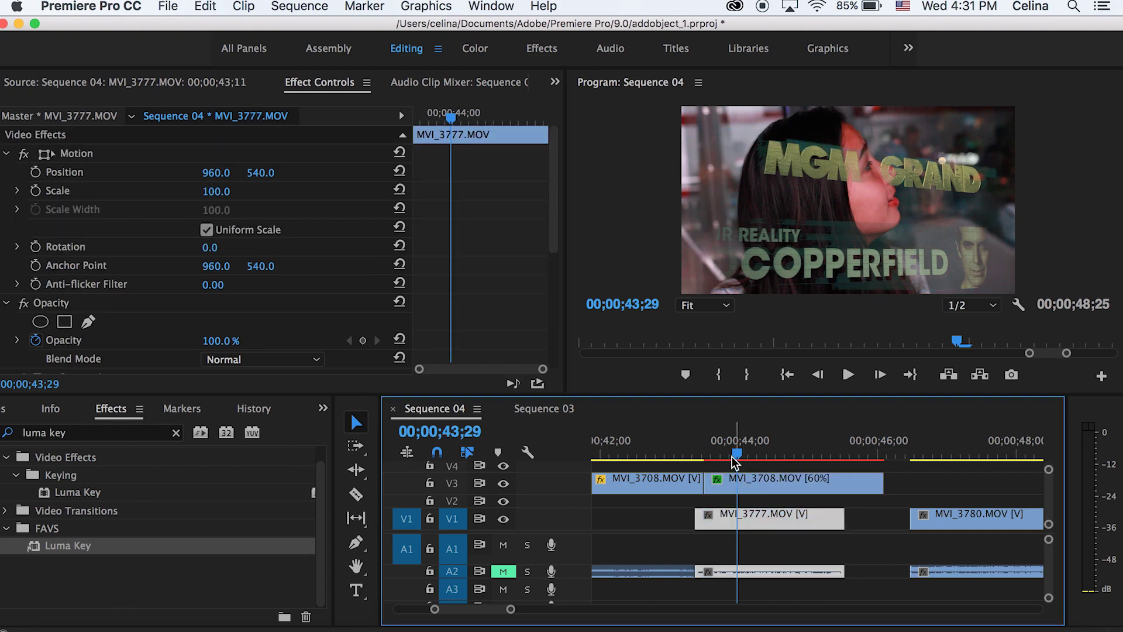
pyautogui.moveTo(735, 454); pyautogui.dragTo(707, 446)
pyautogui.click(668, 454)
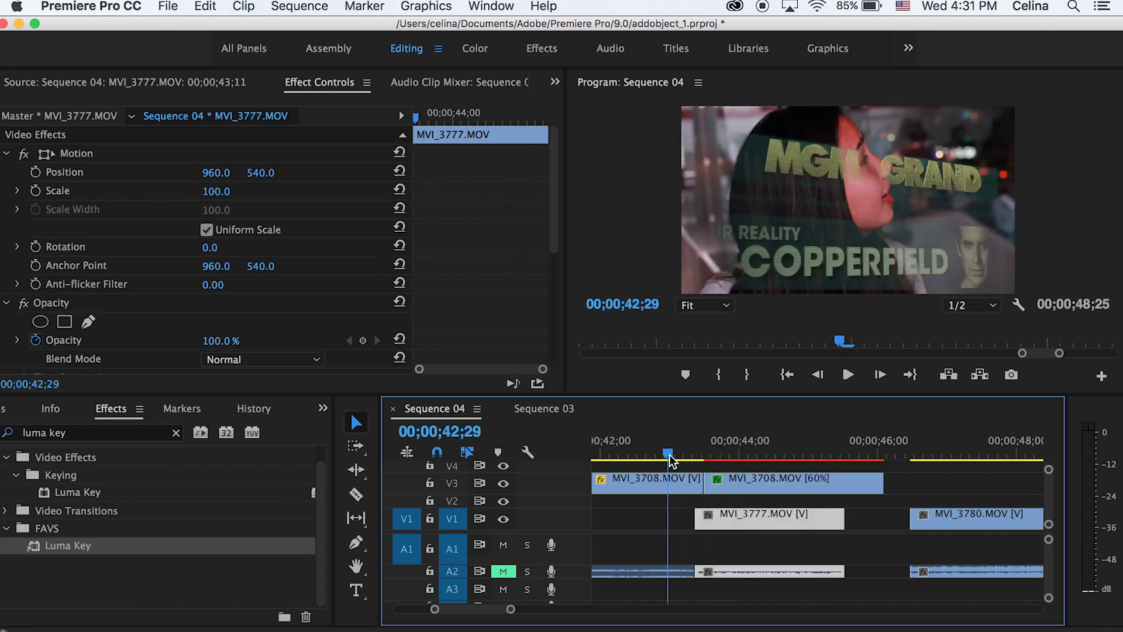
pyautogui.press('space')
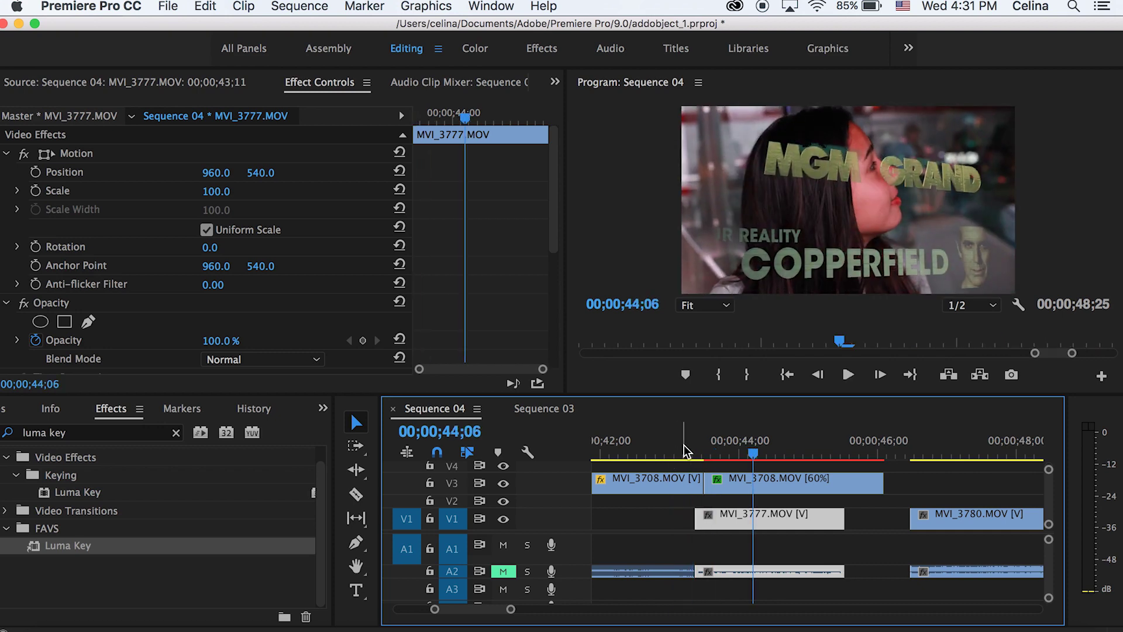
pyautogui.click(684, 451)
pyautogui.moveTo(684, 451); pyautogui.dragTo(758, 451)
# Step: Examine the slowed MVI_3708.MOV segment's mask settings and Luma Key Cutoff keyframes at 00;00;44;04
pyautogui.scroll(-5, 527, 316)
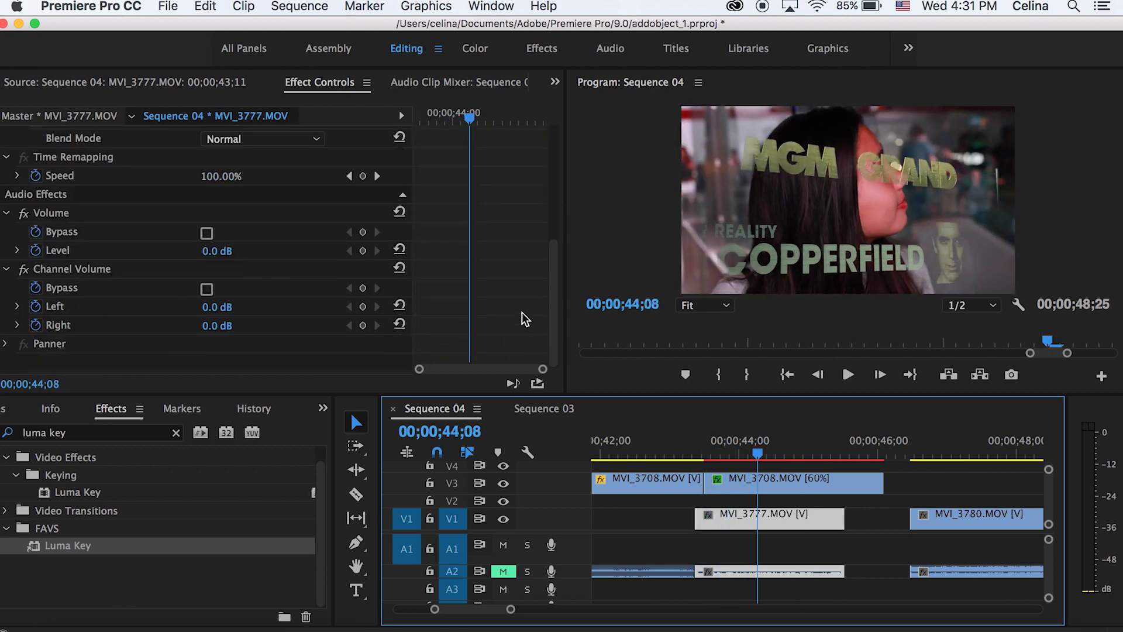
pyautogui.click(753, 488)
pyautogui.click(749, 451)
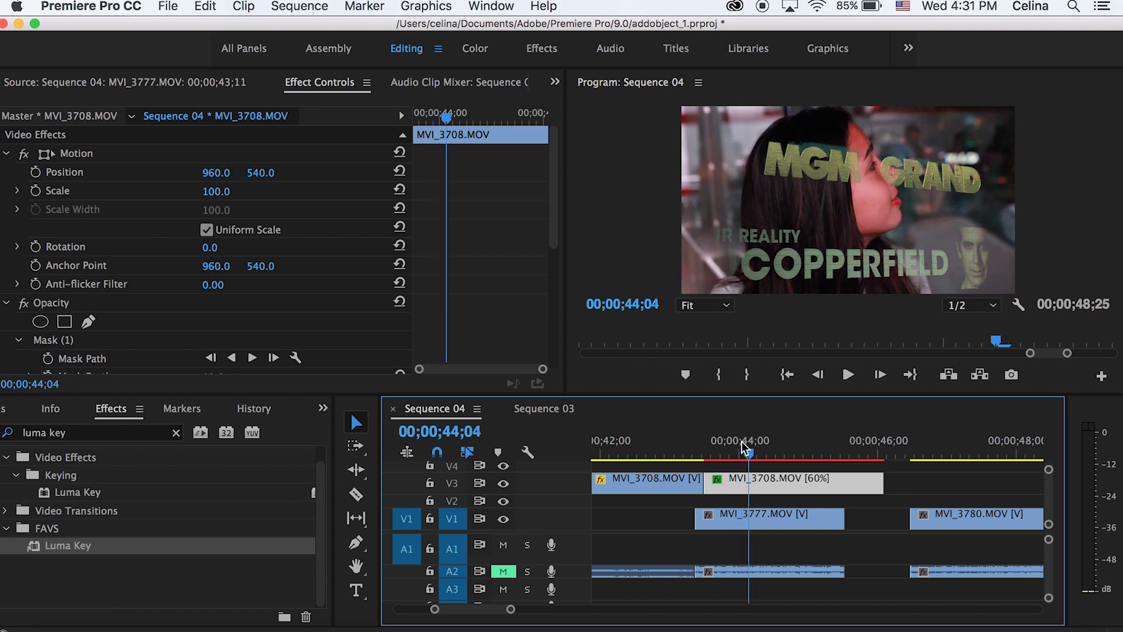
pyautogui.scroll(-3, 482, 300)
pyautogui.scroll(-4, 483, 300)
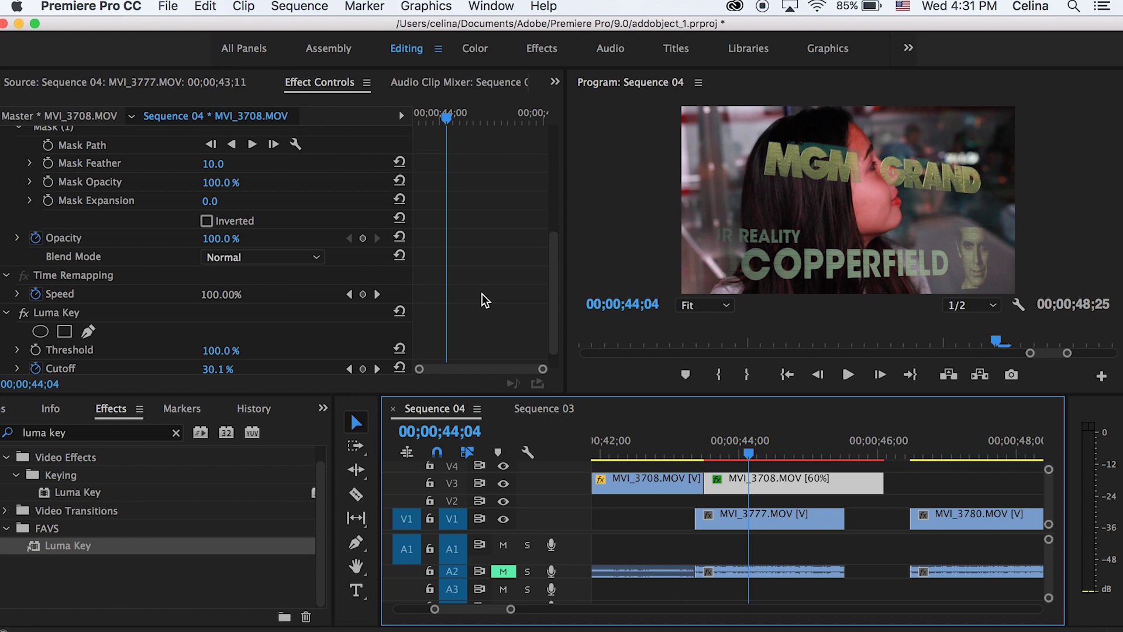
pyautogui.scroll(-1, 483, 293)
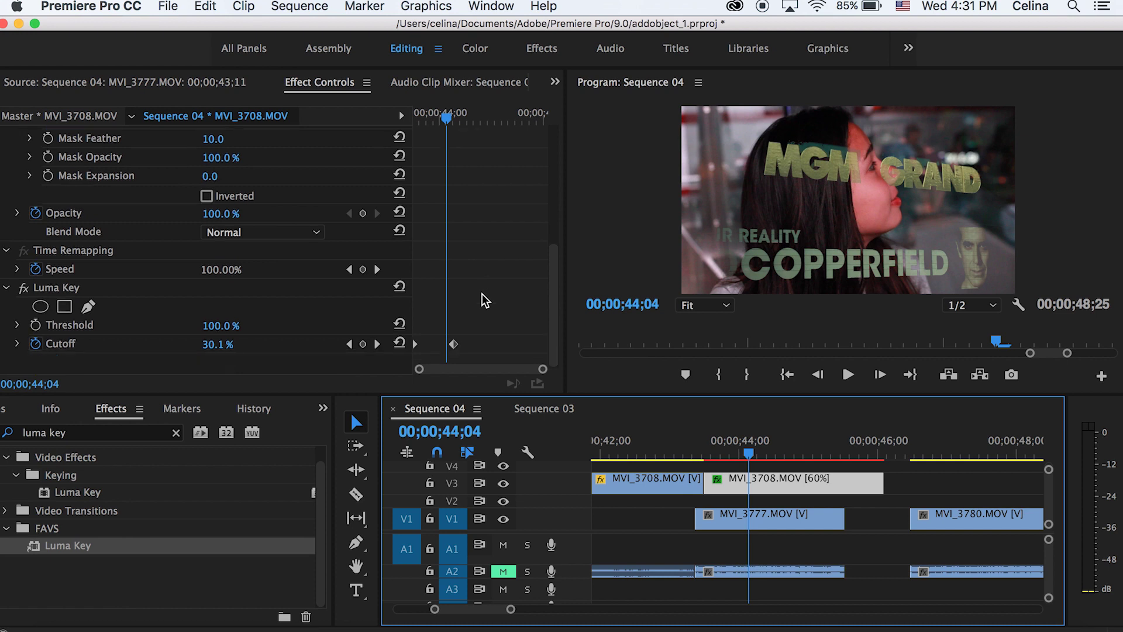
# Step: Move the slowed MVI_3708.MOV segment's second Luma Key Cutoff keyframe earlier, to about 00;00;43;22
pyautogui.moveTo(453, 344); pyautogui.dragTo(430, 345)
pyautogui.moveTo(670, 453); pyautogui.dragTo(720, 454)
pyautogui.press('space')
pyautogui.press('space')
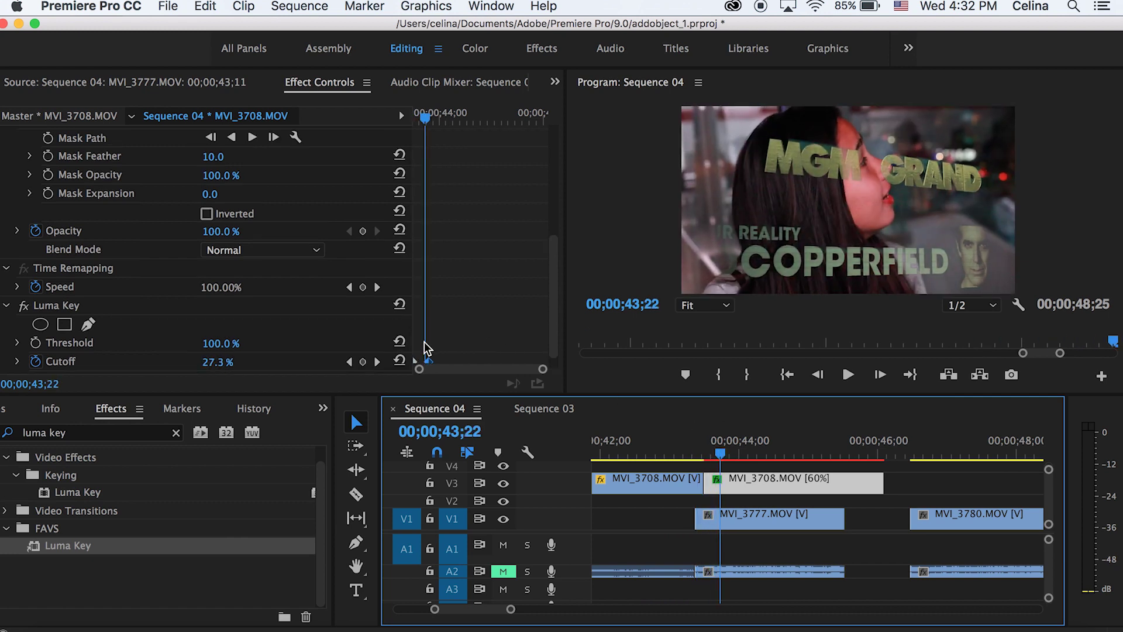
pyautogui.click(424, 358)
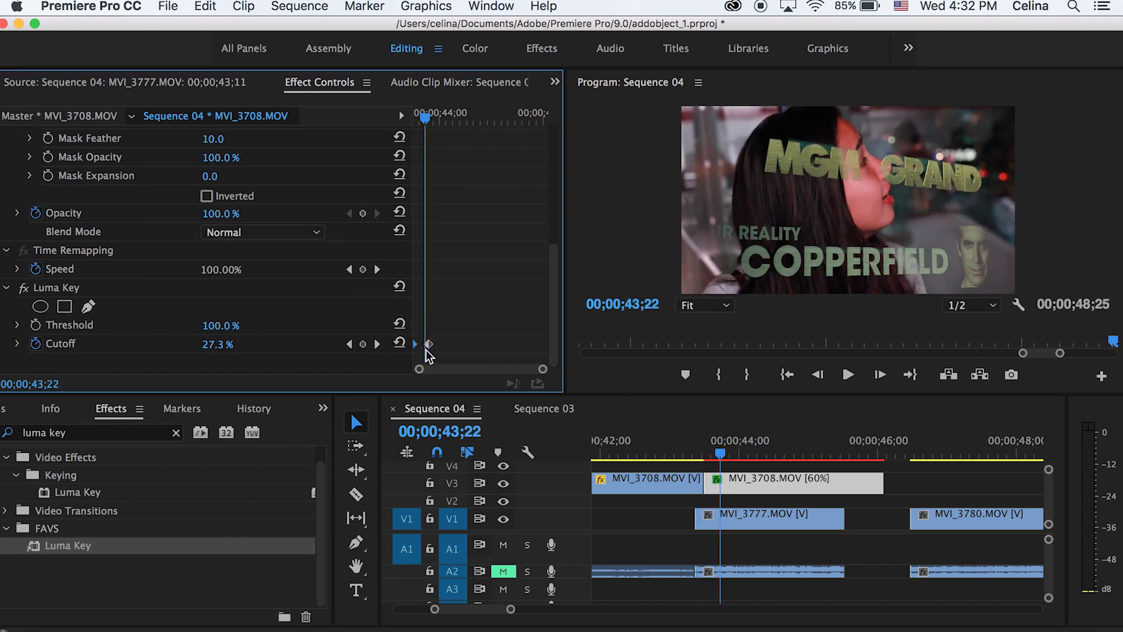
pyautogui.moveTo(428, 346); pyautogui.dragTo(423, 350)
# Step: Fade out the slowed MVI_3708.MOV segment by keyframing its Opacity from 100% at 00;00;44;04 to 11% at 00;00;44;24
pyautogui.moveTo(719, 456); pyautogui.dragTo(614, 467)
pyautogui.hscroll(-5, 623, 462)
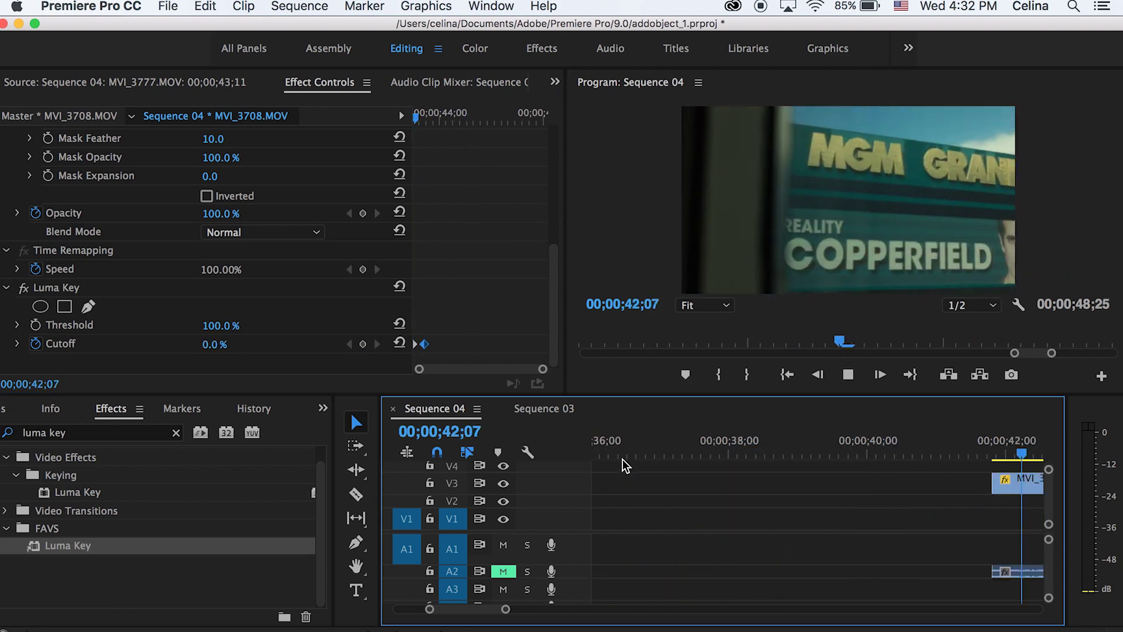
pyautogui.scroll(-2, 789, 518)
pyautogui.moveTo(774, 455); pyautogui.dragTo(739, 457)
pyautogui.scroll(1, 488, 246)
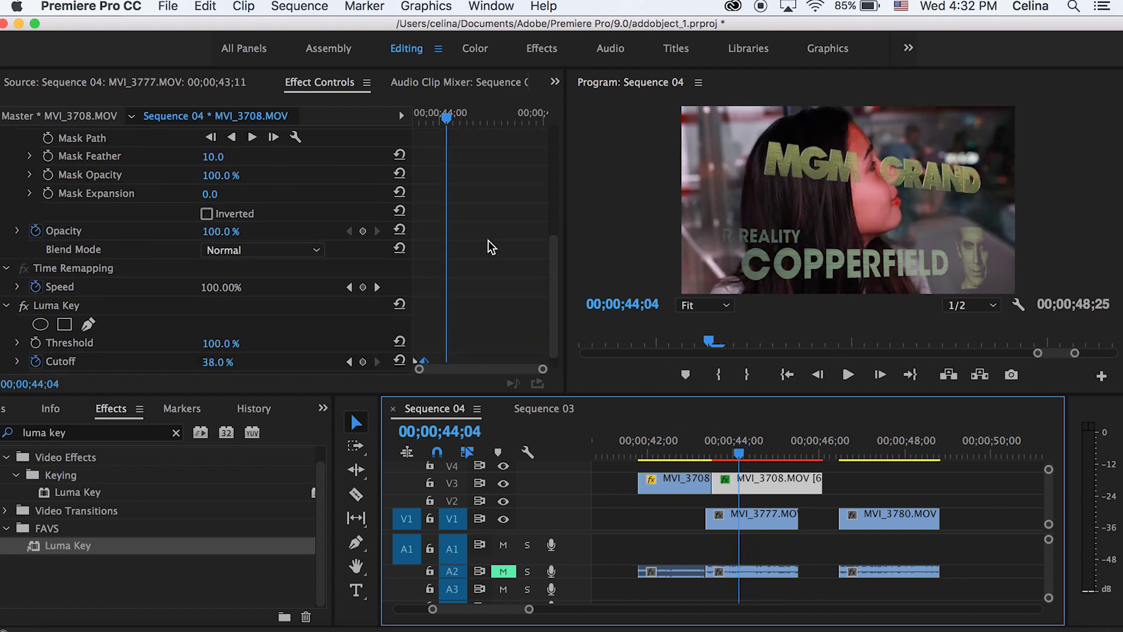
pyautogui.click(362, 231)
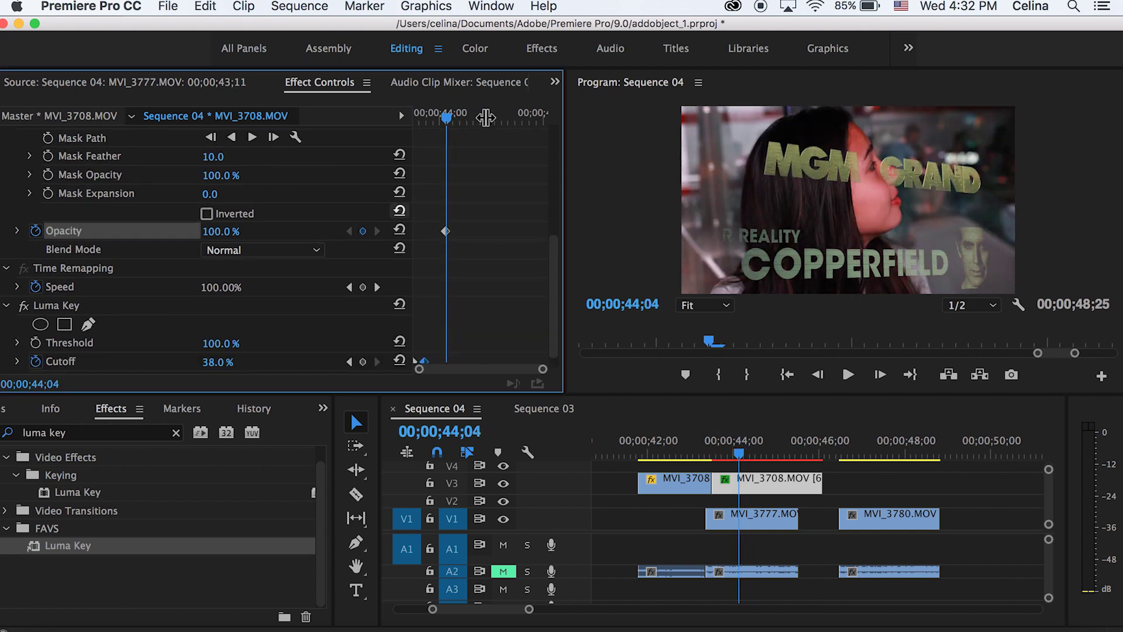
pyautogui.press('space')
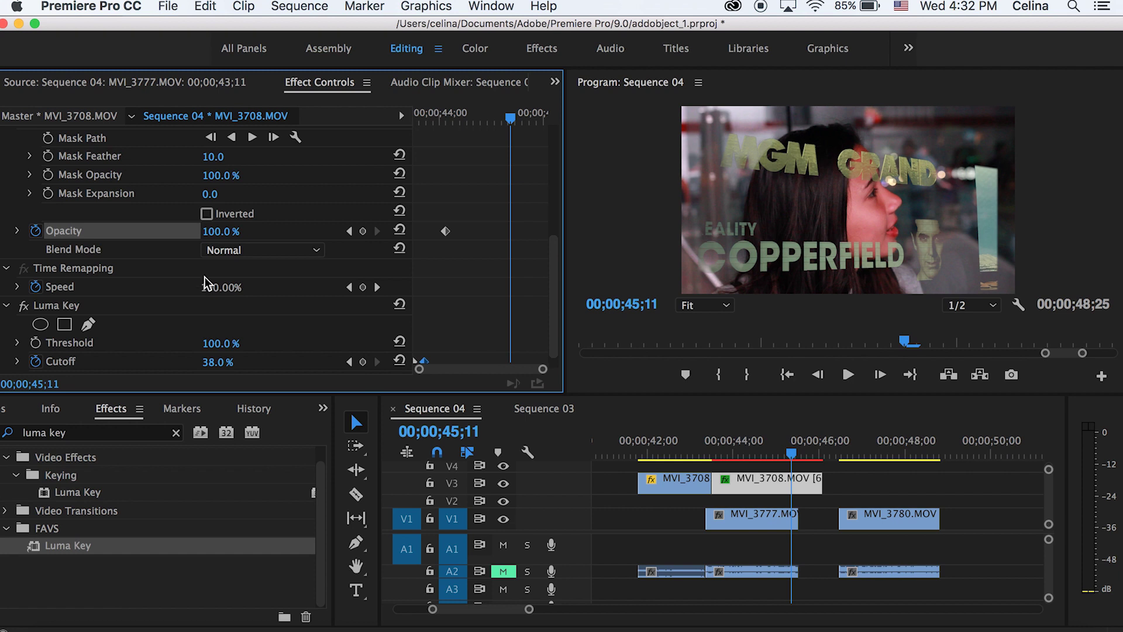
pyautogui.moveTo(513, 122); pyautogui.dragTo(481, 122)
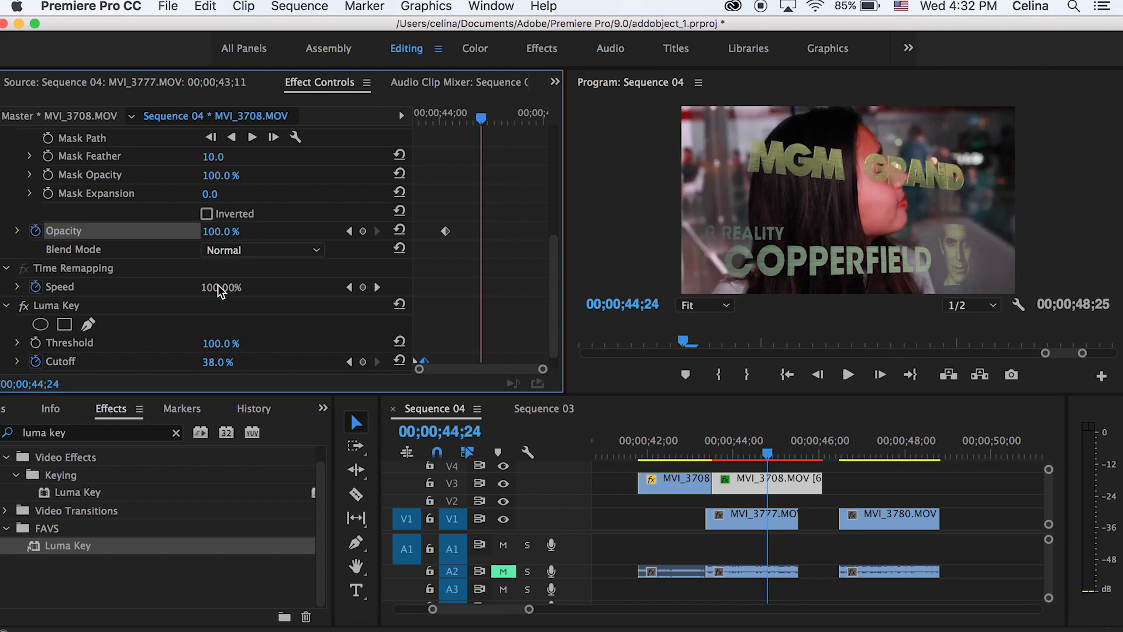
pyautogui.click(714, 453)
pyautogui.moveTo(702, 454); pyautogui.dragTo(763, 453)
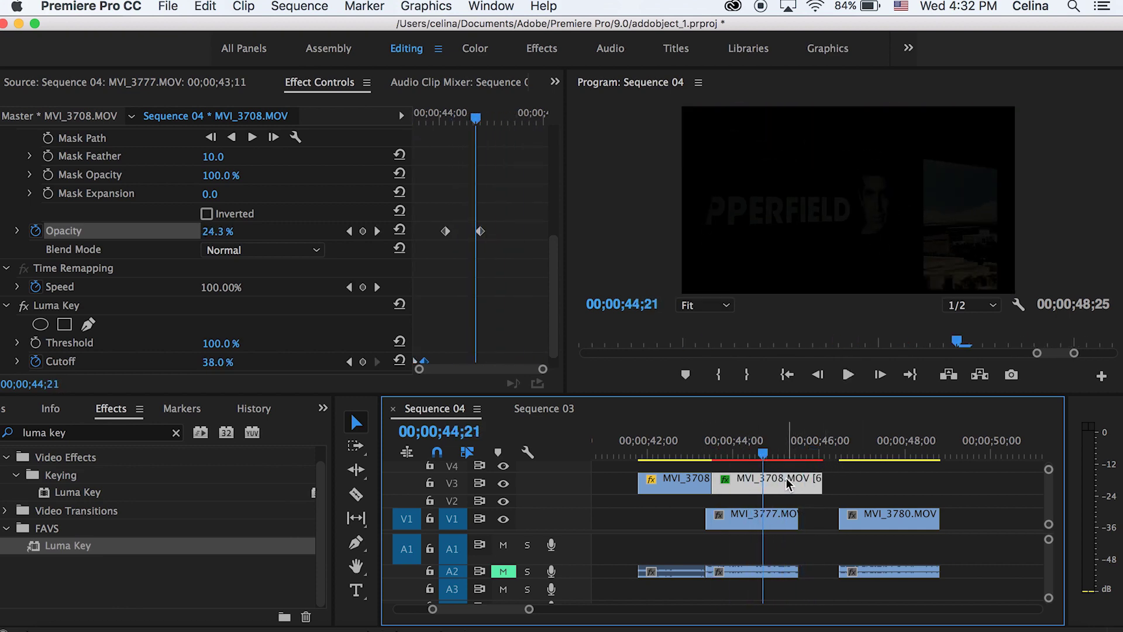
# Step: Move the MVI_3780.MOV clip to track V2 so that it starts at 00;00;44;19, overlapping the portrait clip
pyautogui.press('space')
pyautogui.moveTo(884, 521); pyautogui.dragTo(830, 503)
pyautogui.press('=')
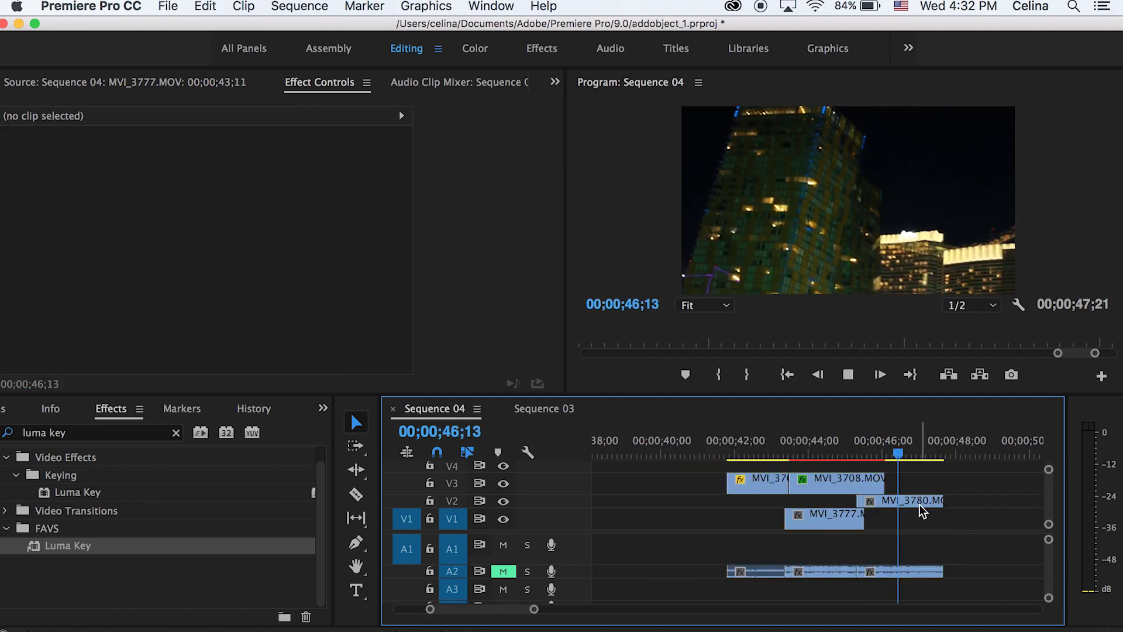
pyautogui.moveTo(898, 503); pyautogui.dragTo(872, 502)
pyautogui.click(836, 450)
pyautogui.press('=')
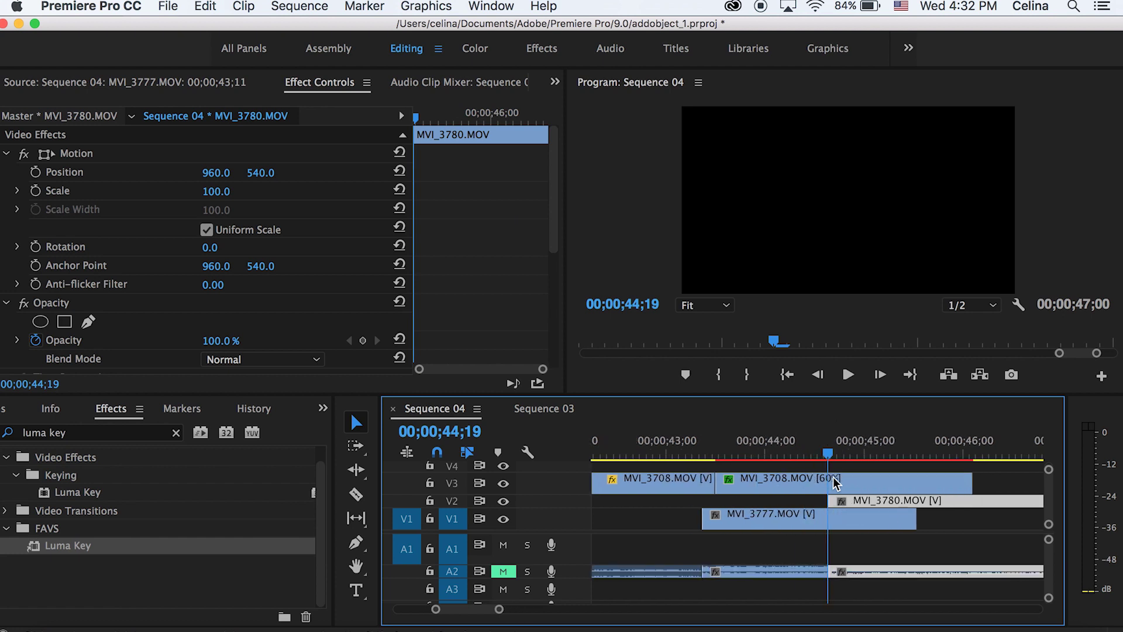
# Step: Slow the 60% MVI_3708.MOV segment further by setting its clip speed to 40%
pyautogui.press('space')
pyautogui.press('space')
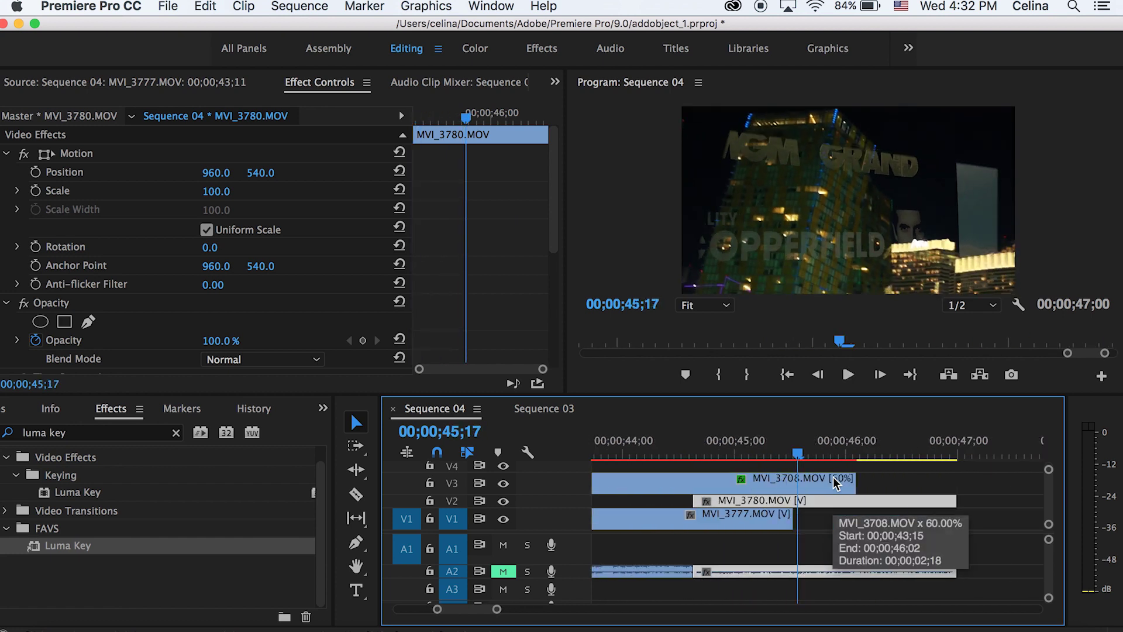
pyautogui.press('-')
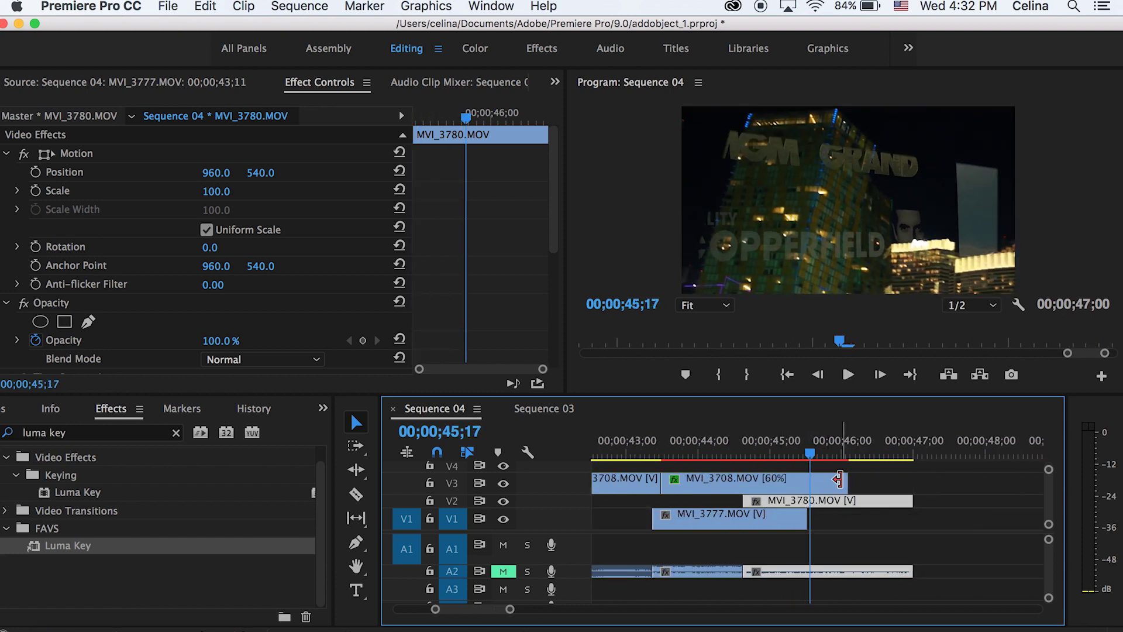
pyautogui.click(788, 488)
pyautogui.press('super+r')
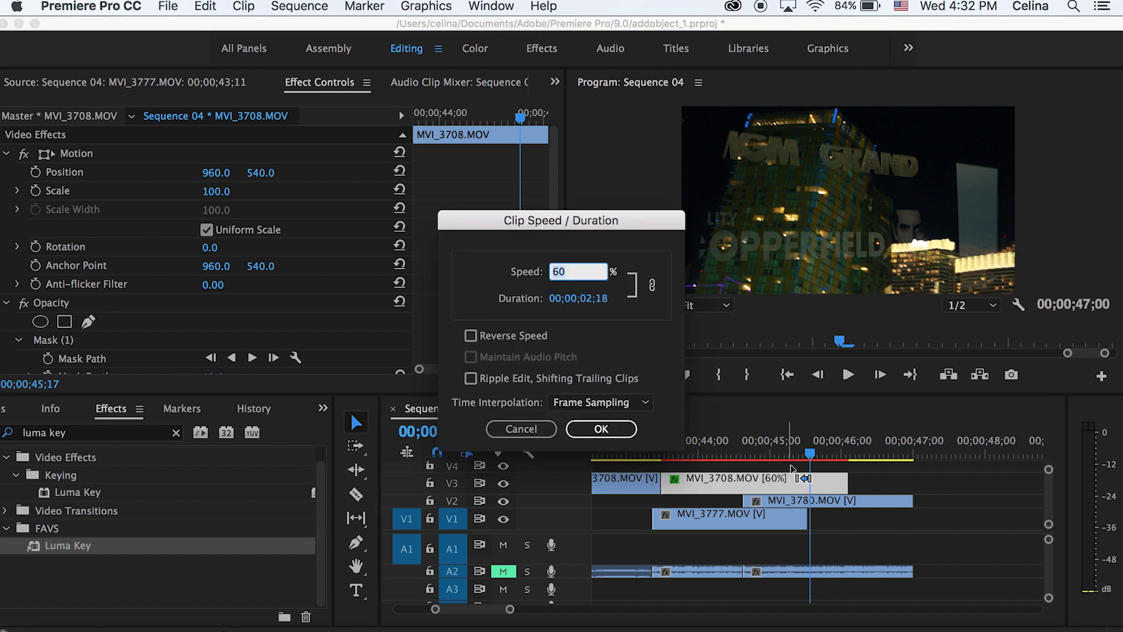
pyautogui.press('Return')
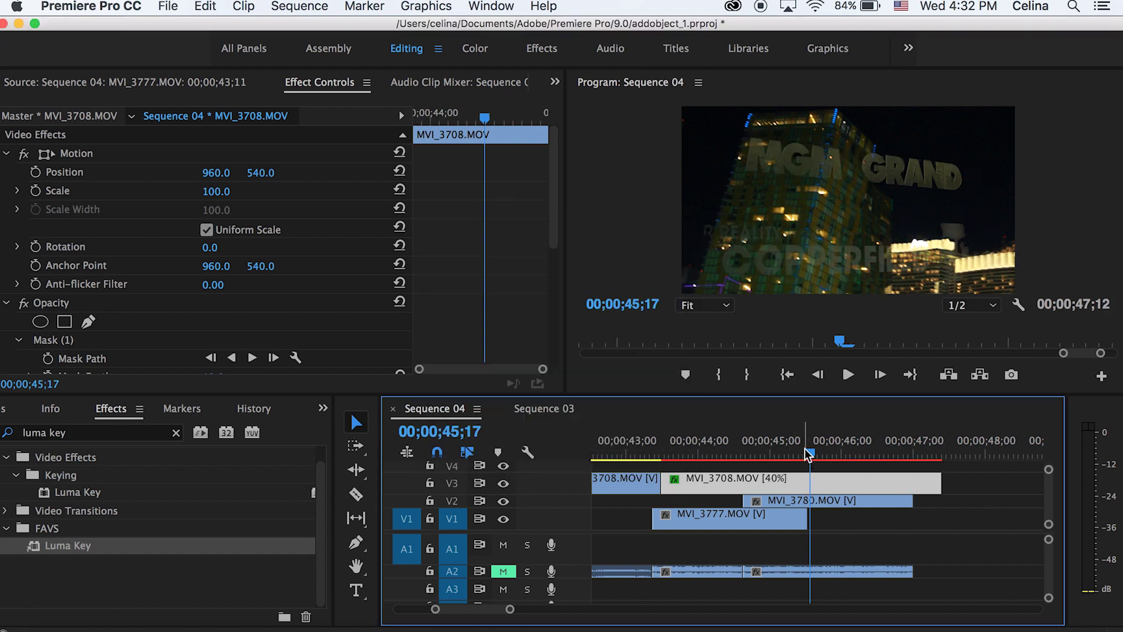
# Step: Play and scrub through the transition to check the timing of the 40% signage segment over the portrait and building clips
pyautogui.moveTo(743, 442); pyautogui.dragTo(652, 452)
pyautogui.press('space')
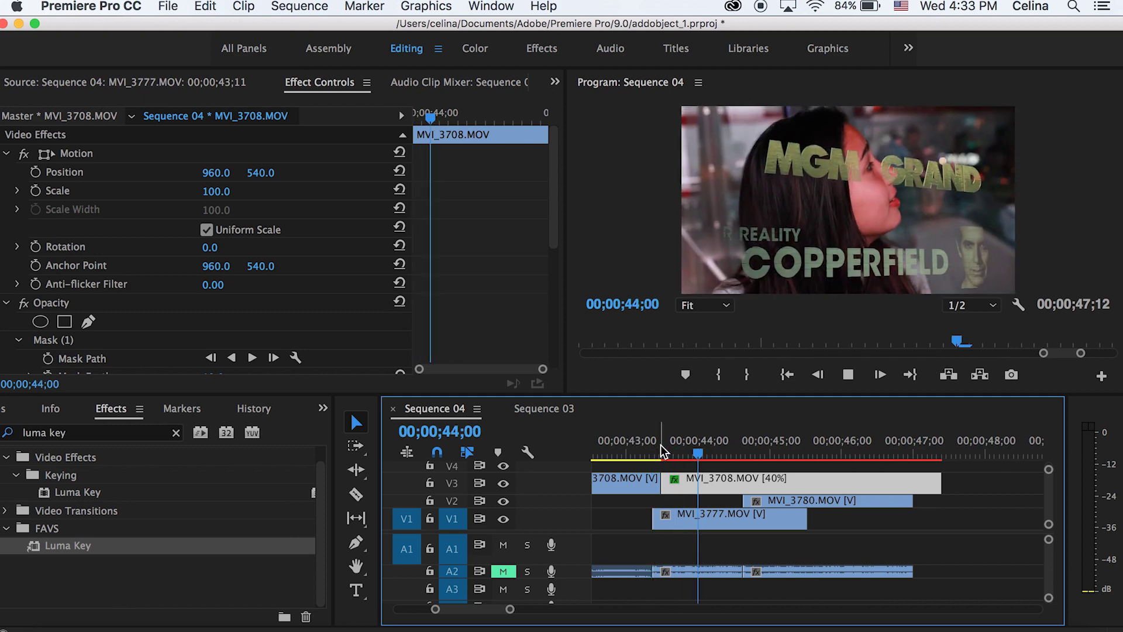
pyautogui.press('space')
pyautogui.moveTo(765, 456); pyautogui.dragTo(714, 450)
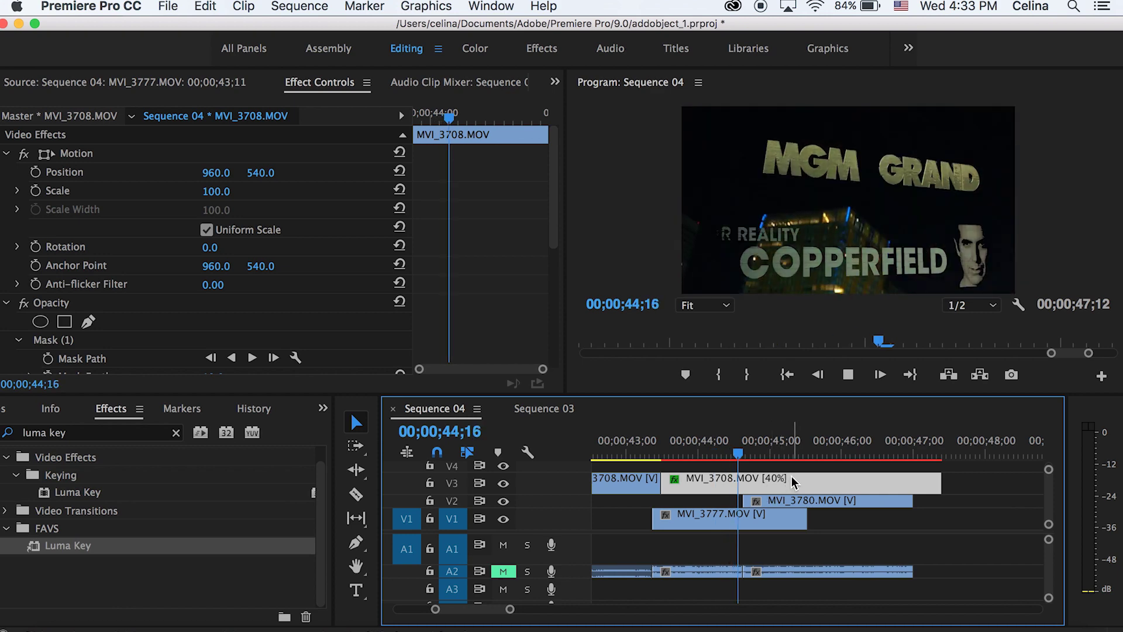
pyautogui.press('space')
# Step: Trim the opening of MVI_3780.MOV on V2 and realign its start to 00;00;44;19
pyautogui.scroll(3, 778, 490)
pyautogui.click(734, 502)
pyautogui.press('space')
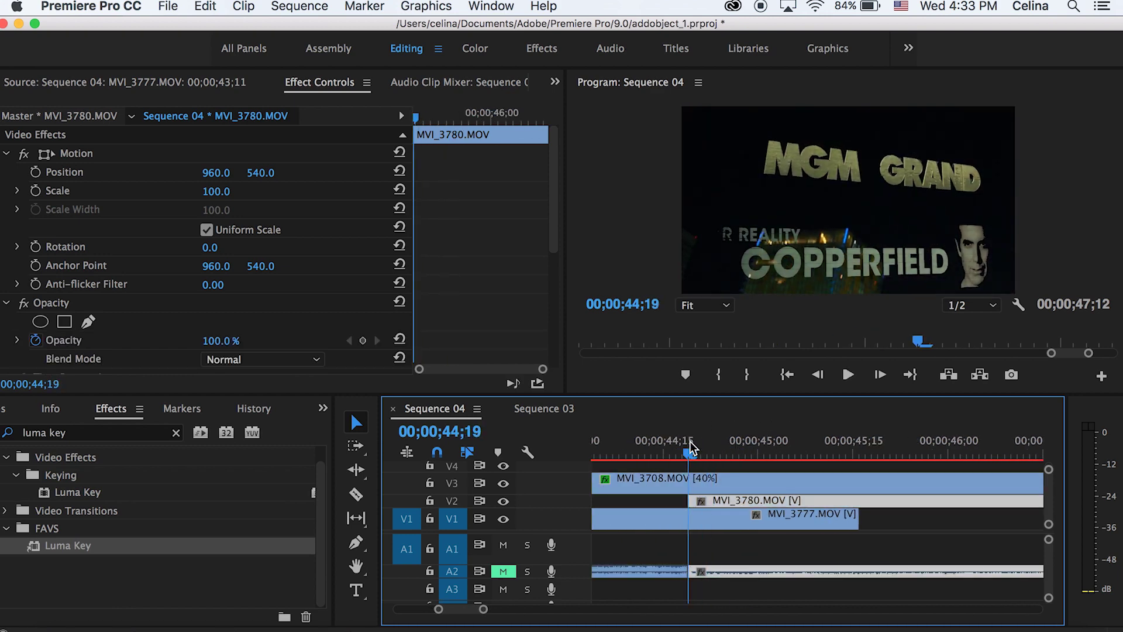
pyautogui.scroll(-3, 755, 473)
pyautogui.moveTo(724, 502); pyautogui.dragTo(770, 507)
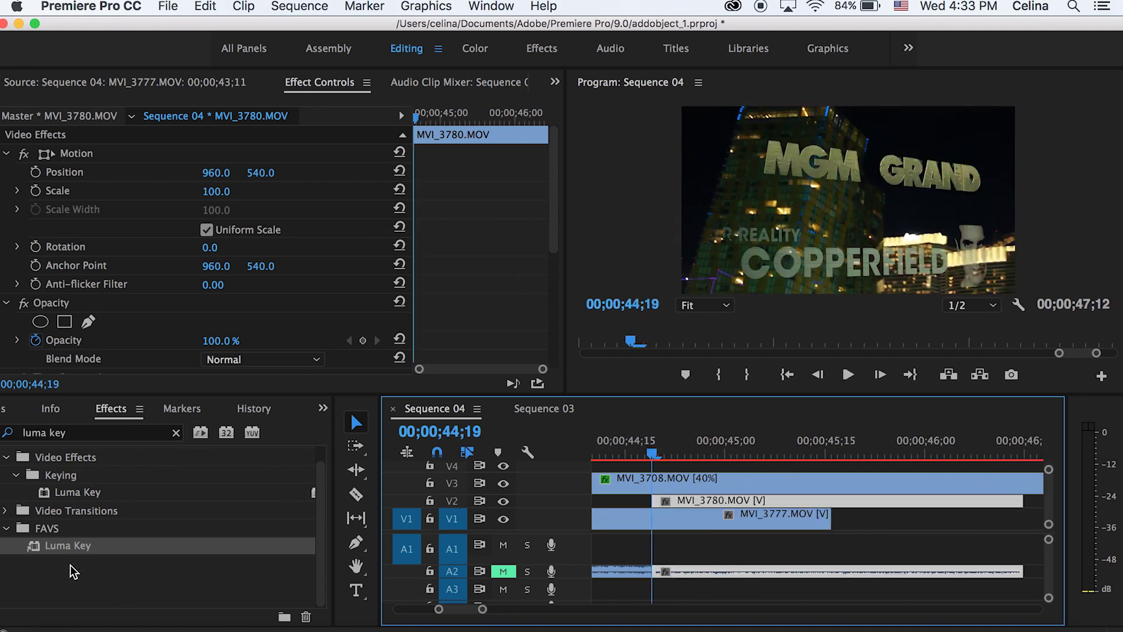
# Step: Apply the Luma Key preset to MVI_3780.MOV on V2 and play the blend from 00;00;44;12
pyautogui.moveTo(69, 547); pyautogui.dragTo(663, 498)
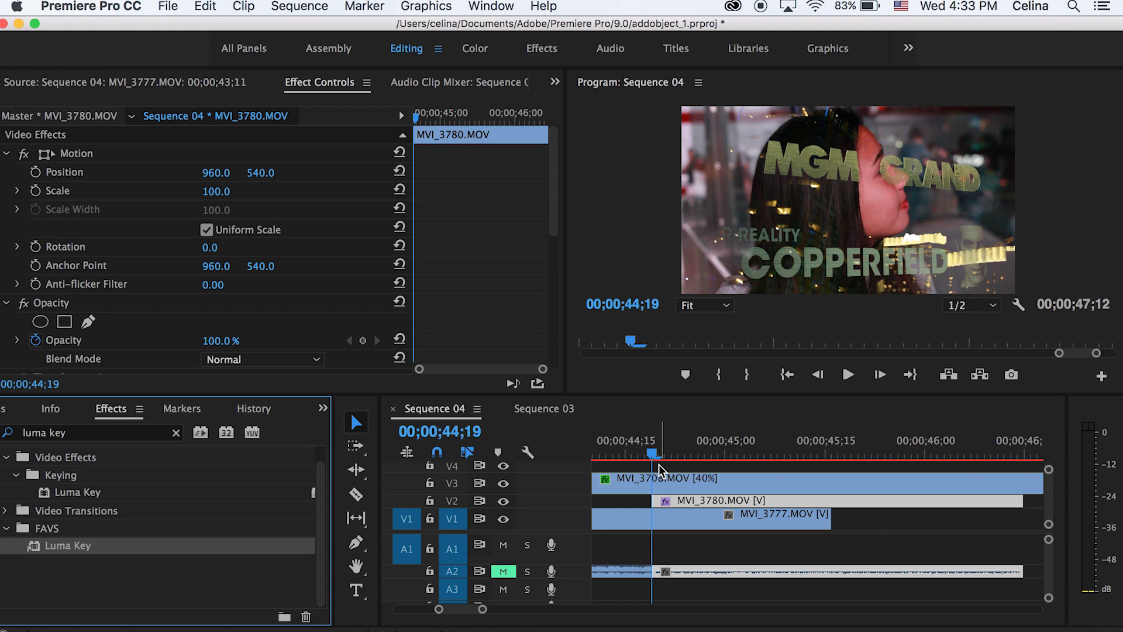
pyautogui.click(621, 454)
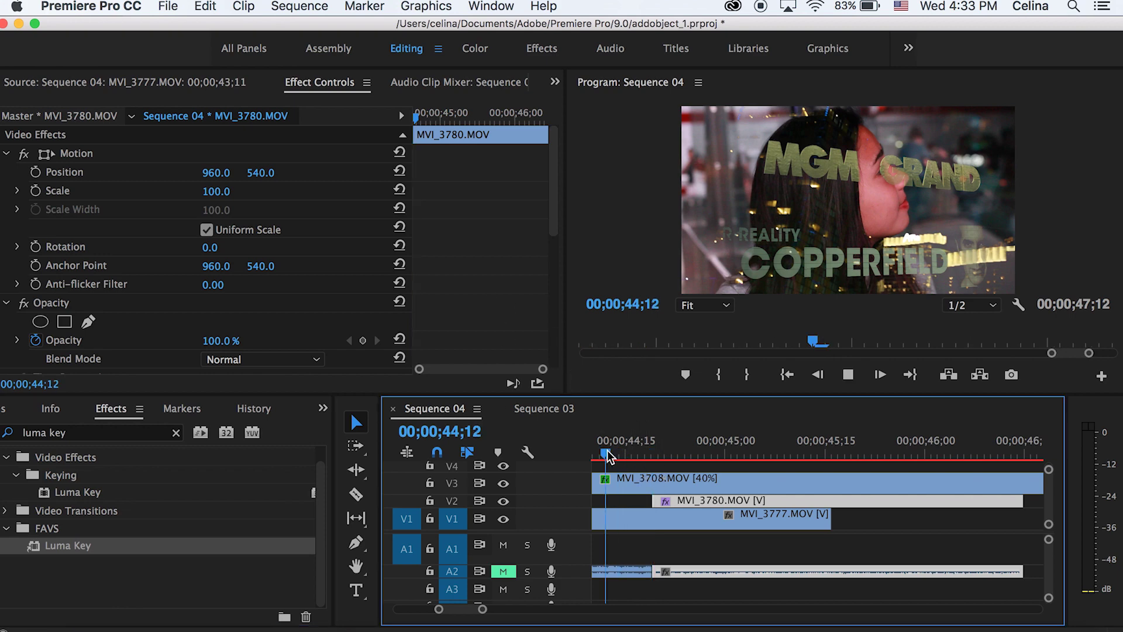
pyautogui.press('-')
pyautogui.moveTo(677, 447); pyautogui.dragTo(720, 445)
pyautogui.press('=')
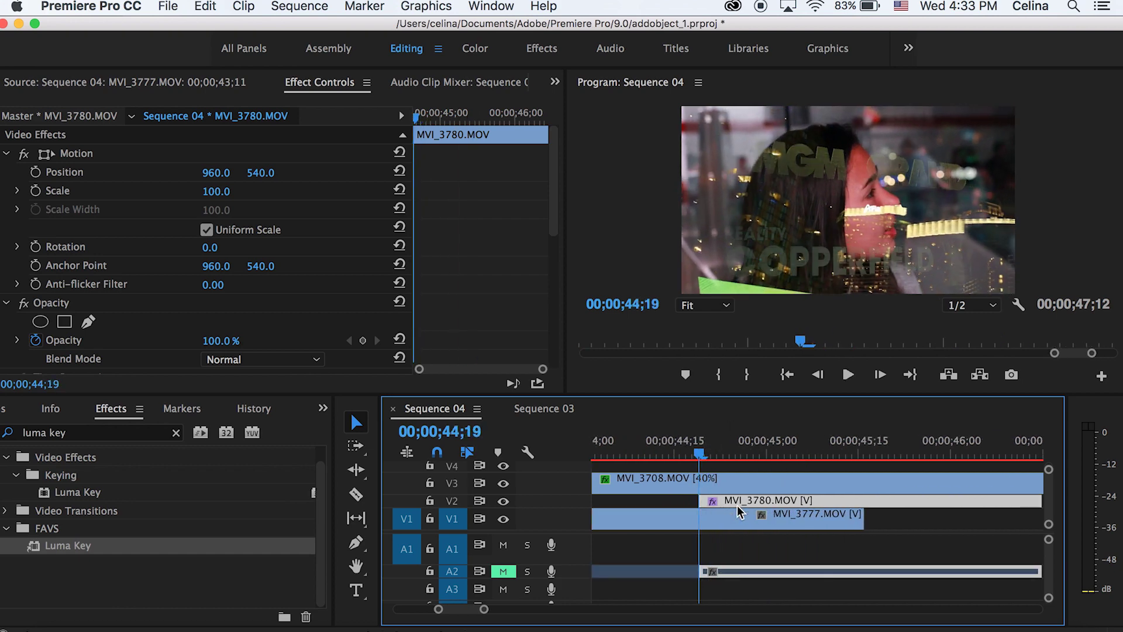
# Step: Keyframe MVI_3780.MOV's Luma Key Cutoff to drop from 100% at 00;00;44;19 to 0% at 00;00;44;29
pyautogui.scroll(-8, 456, 325)
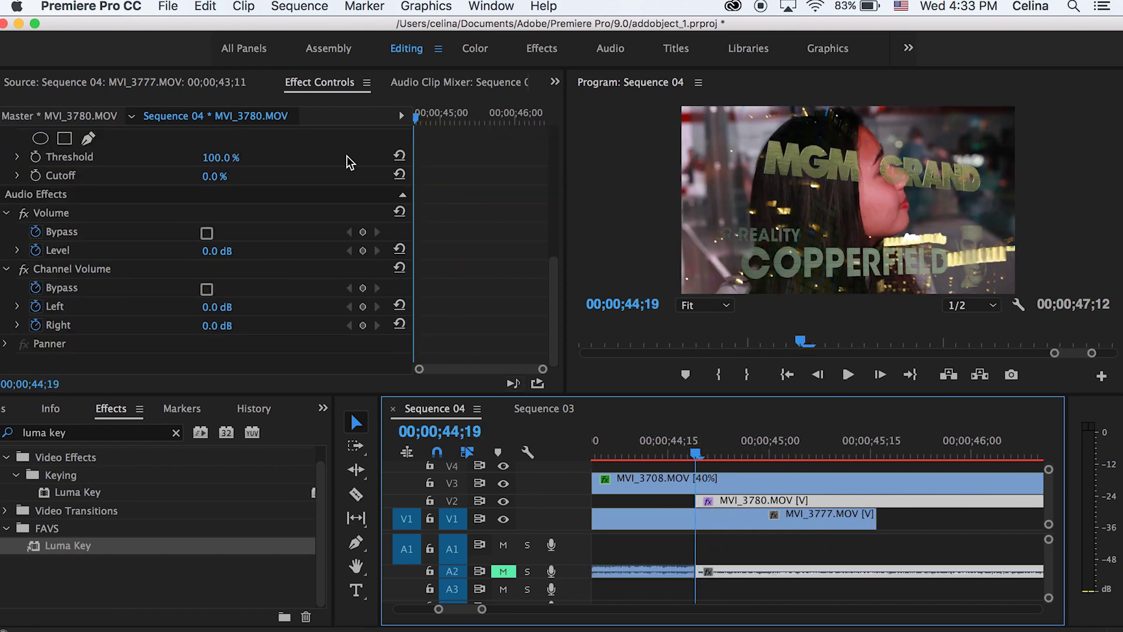
pyautogui.moveTo(418, 116); pyautogui.dragTo(449, 117)
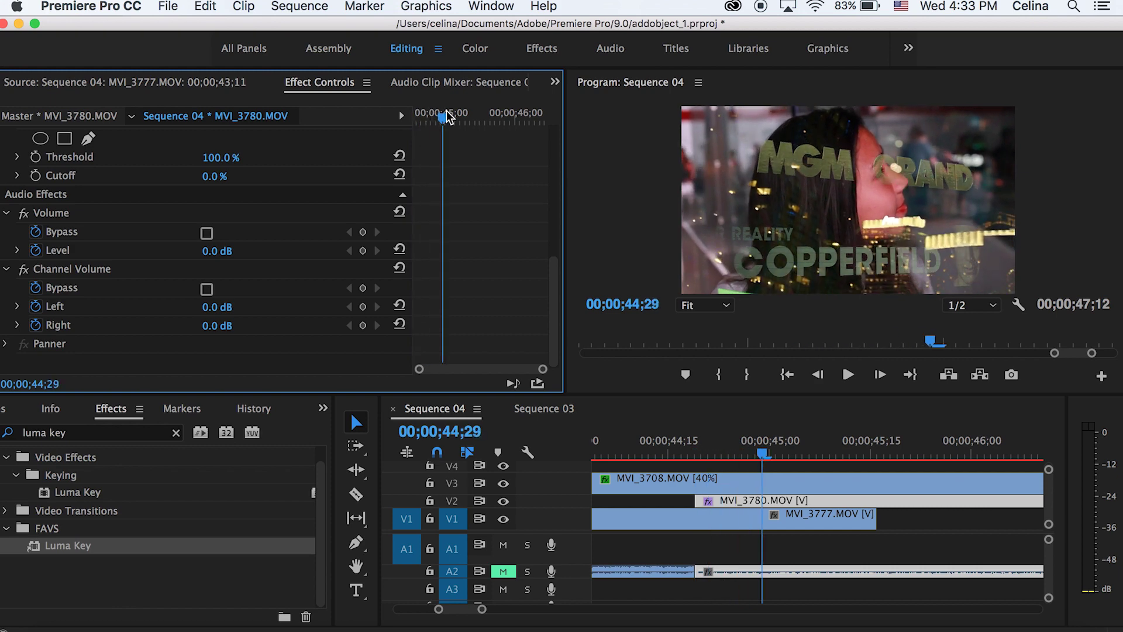
pyautogui.click(36, 177)
pyautogui.press('Up')
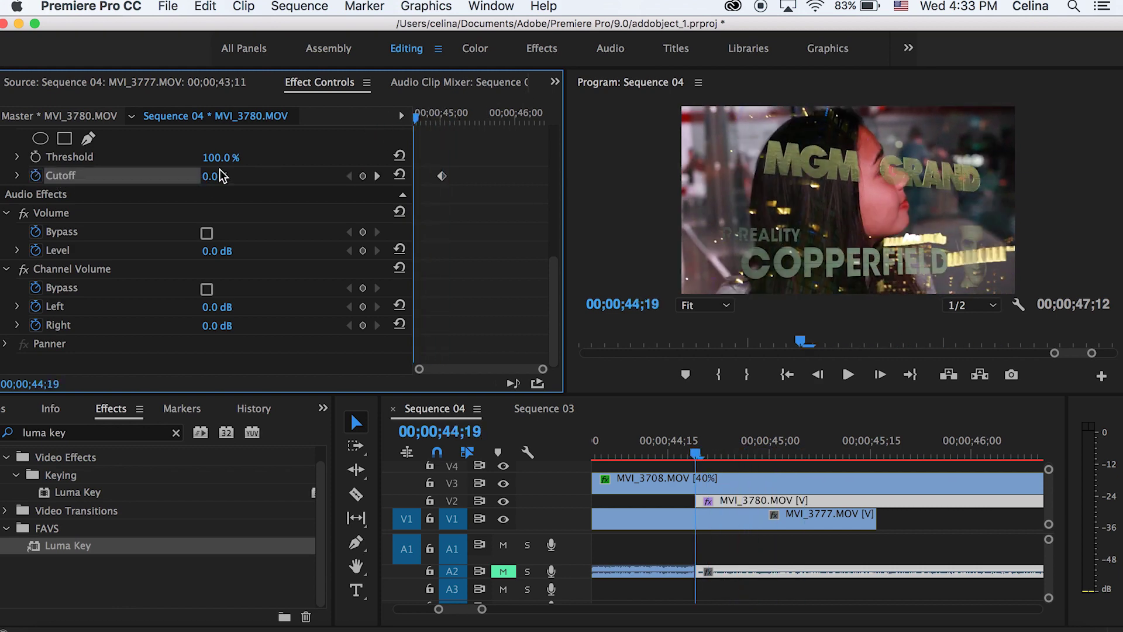
pyautogui.moveTo(214, 176); pyautogui.dragTo(273, 176)
# Step: Play the section from 00;00;44;09 several times to check how MVI_3780.MOV blends in over the portrait and signage
pyautogui.click(629, 448)
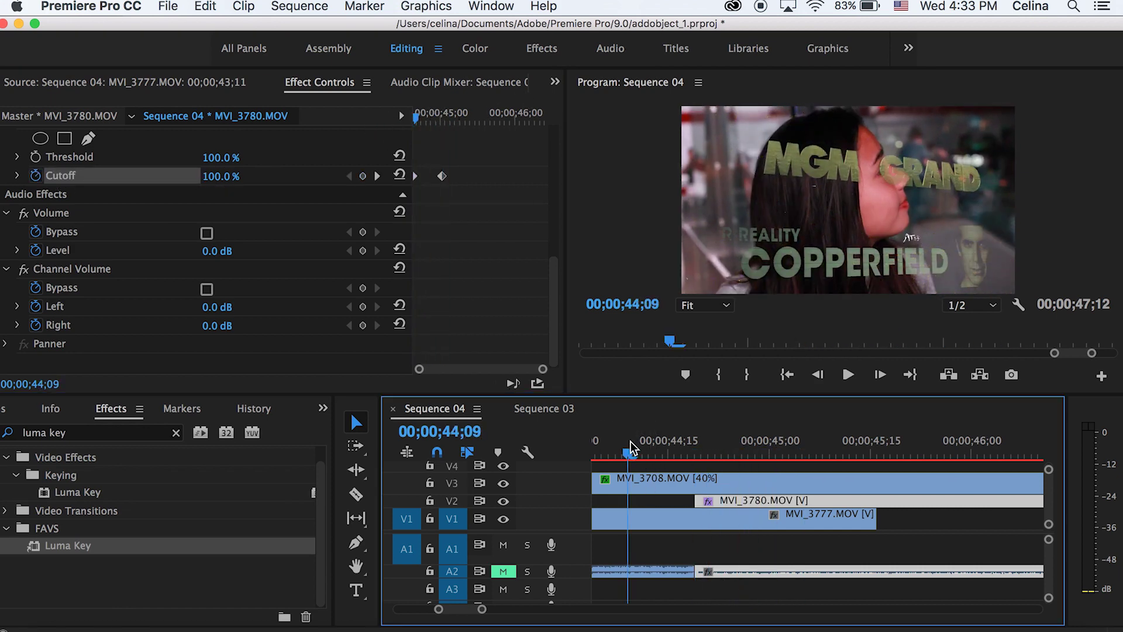
pyautogui.press('space')
pyautogui.scroll(-3, 894, 494)
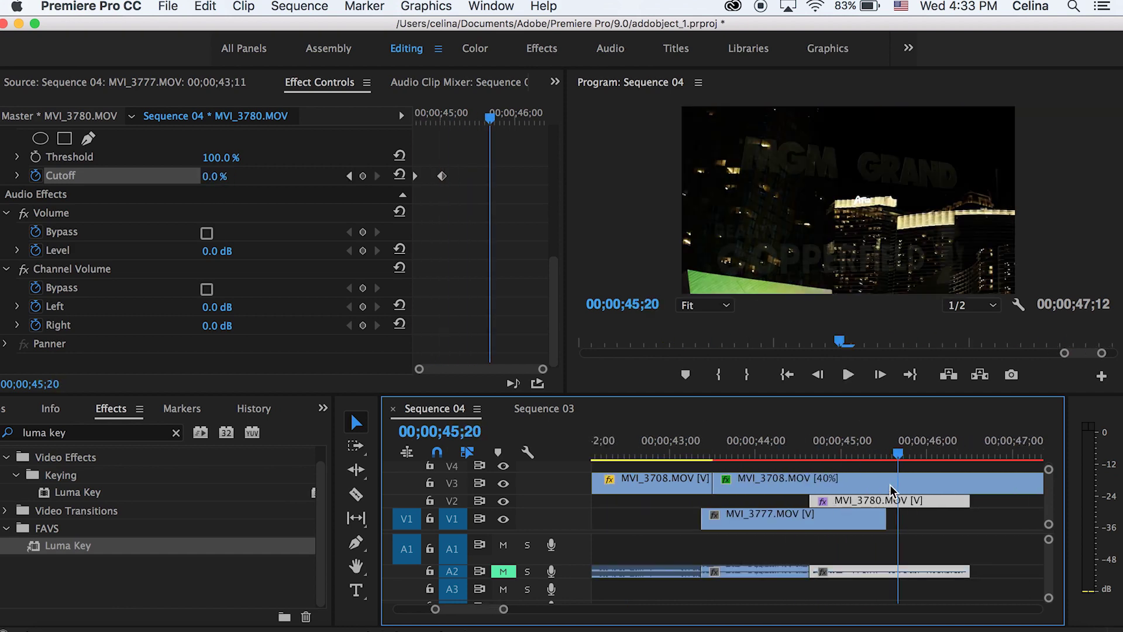
pyautogui.click(840, 454)
pyautogui.press('space')
pyautogui.press('space')
pyautogui.scroll(2, 895, 491)
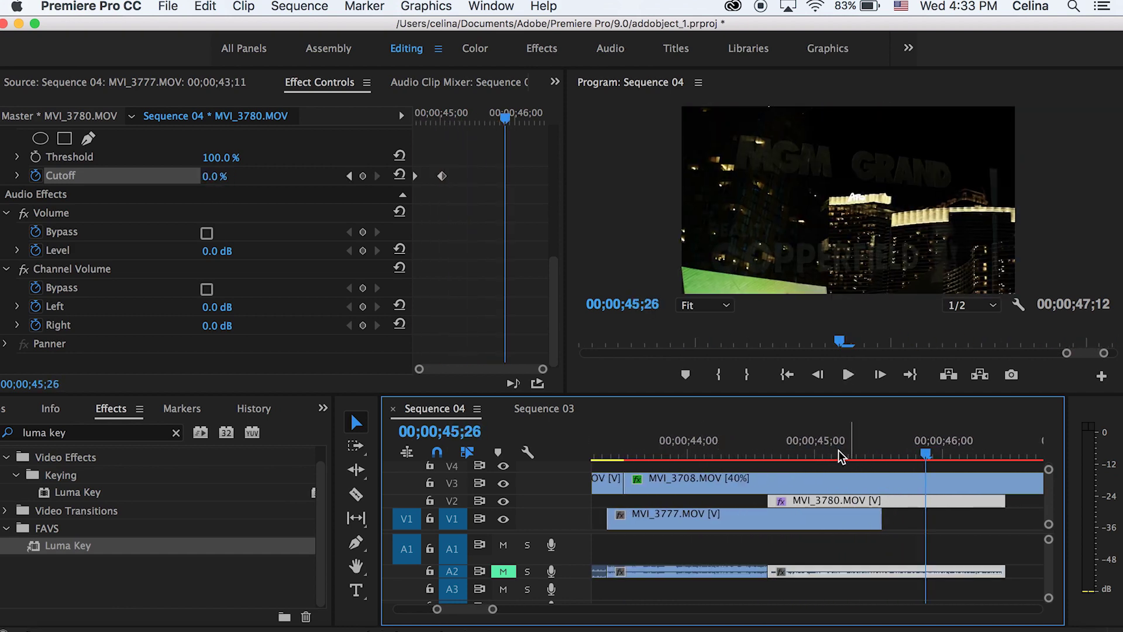
pyautogui.click(816, 447)
pyautogui.press('space')
pyautogui.press('space')
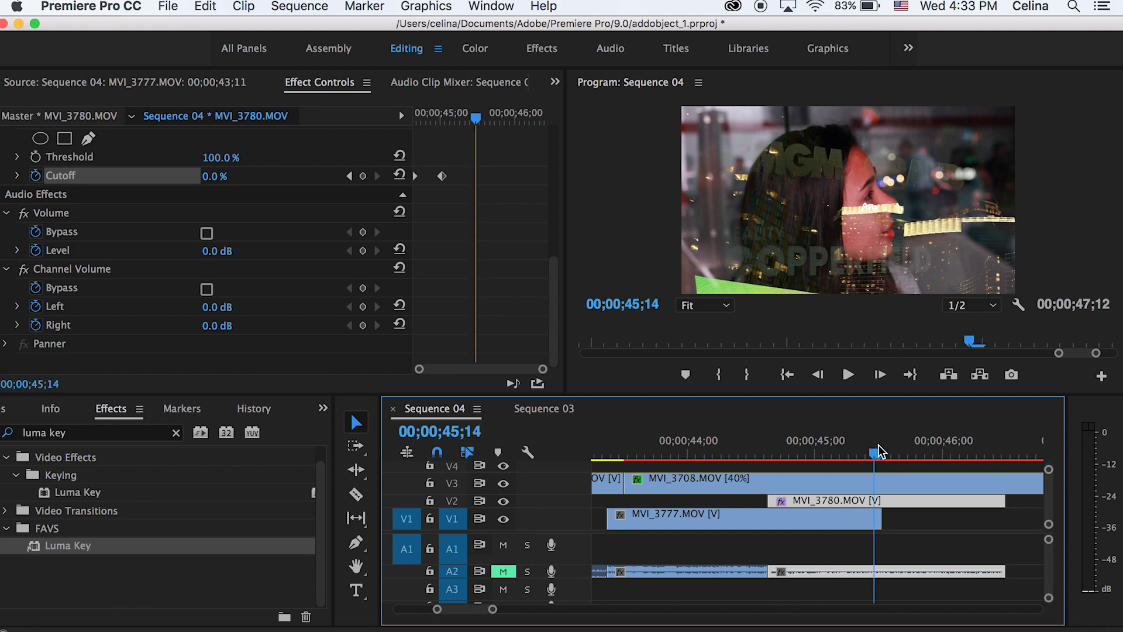
pyautogui.press('-')
pyautogui.click(864, 449)
pyautogui.moveTo(864, 451)
pyautogui.mouseDown()
pyautogui.moveTo(852, 450)
pyautogui.moveTo(868, 450)
pyautogui.mouseUp()
# Step: Move the low Opacity keyframe of the 40% MVI_3708.MOV segment earlier, to 00;00;44;29
pyautogui.click(878, 478)
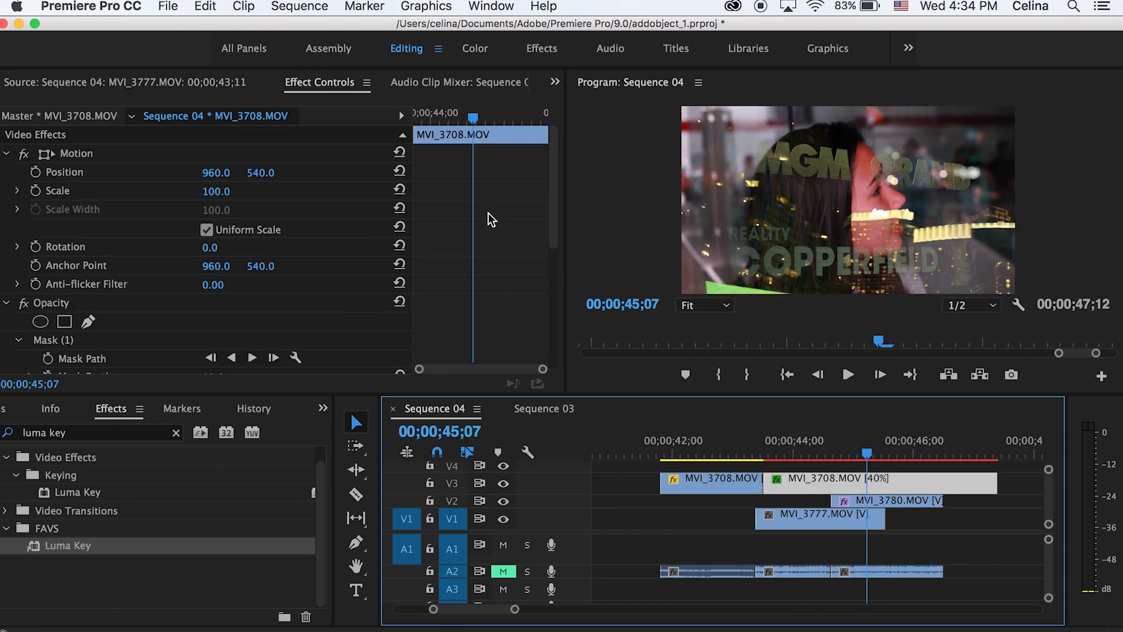
pyautogui.scroll(-5, 488, 212)
pyautogui.moveTo(473, 118)
pyautogui.mouseDown()
pyautogui.moveTo(494, 120)
pyautogui.moveTo(485, 122)
pyautogui.mouseUp()
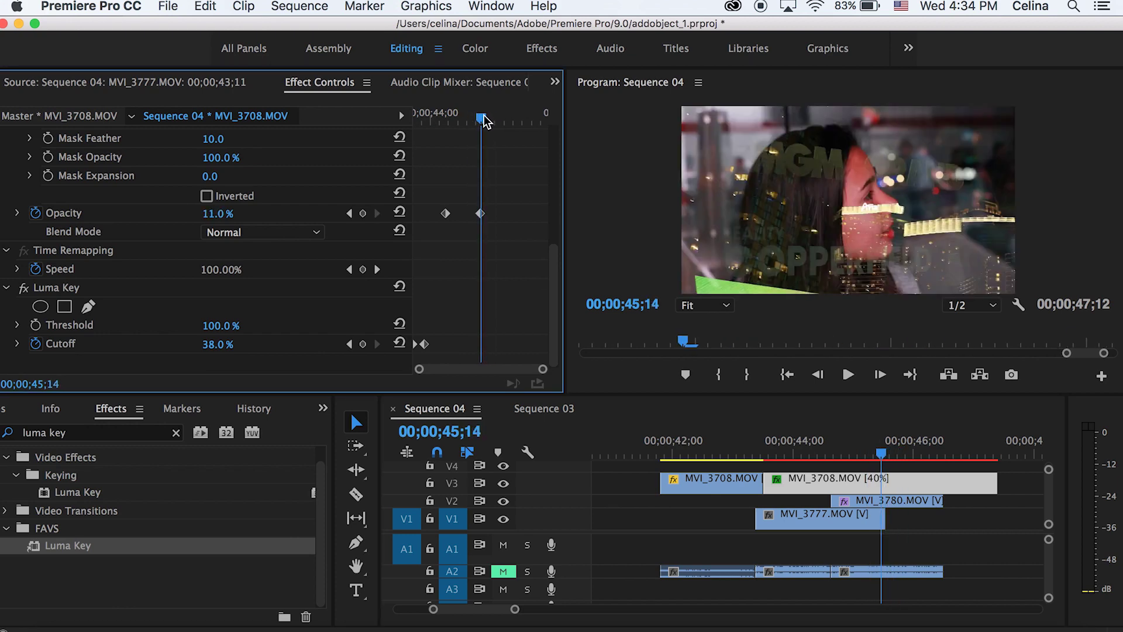
pyautogui.click(808, 447)
pyautogui.press('space')
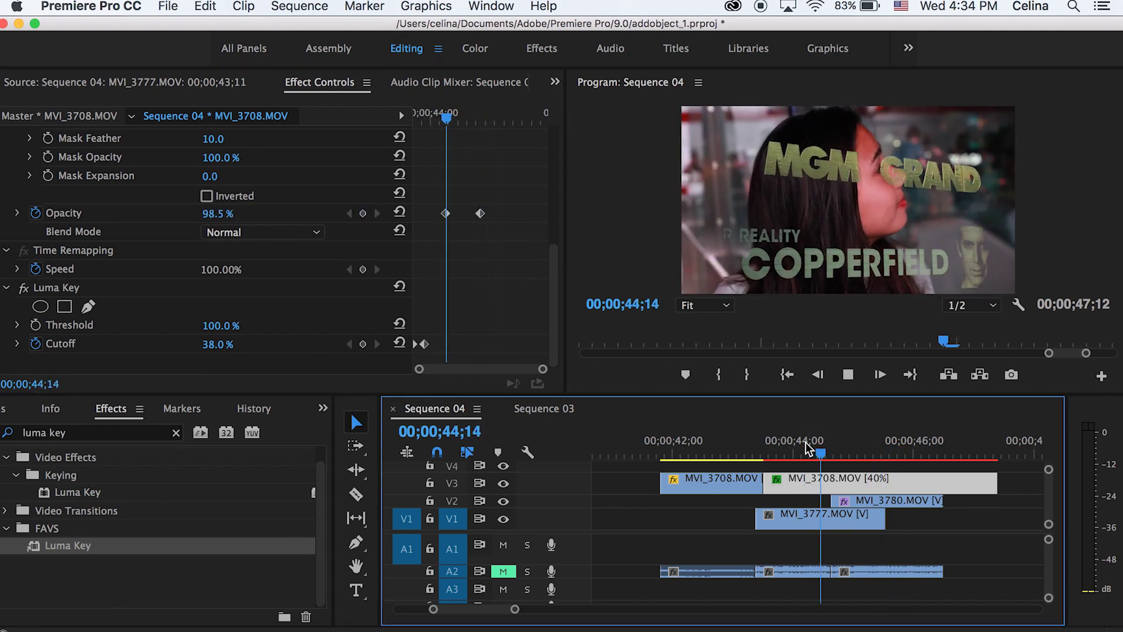
pyautogui.moveTo(808, 448); pyautogui.dragTo(841, 451)
pyautogui.press('space')
pyautogui.moveTo(480, 213); pyautogui.dragTo(464, 216)
pyautogui.moveTo(484, 118); pyautogui.dragTo(466, 117)
pyautogui.moveTo(482, 215); pyautogui.dragTo(471, 215)
pyautogui.moveTo(465, 214); pyautogui.dragTo(462, 214)
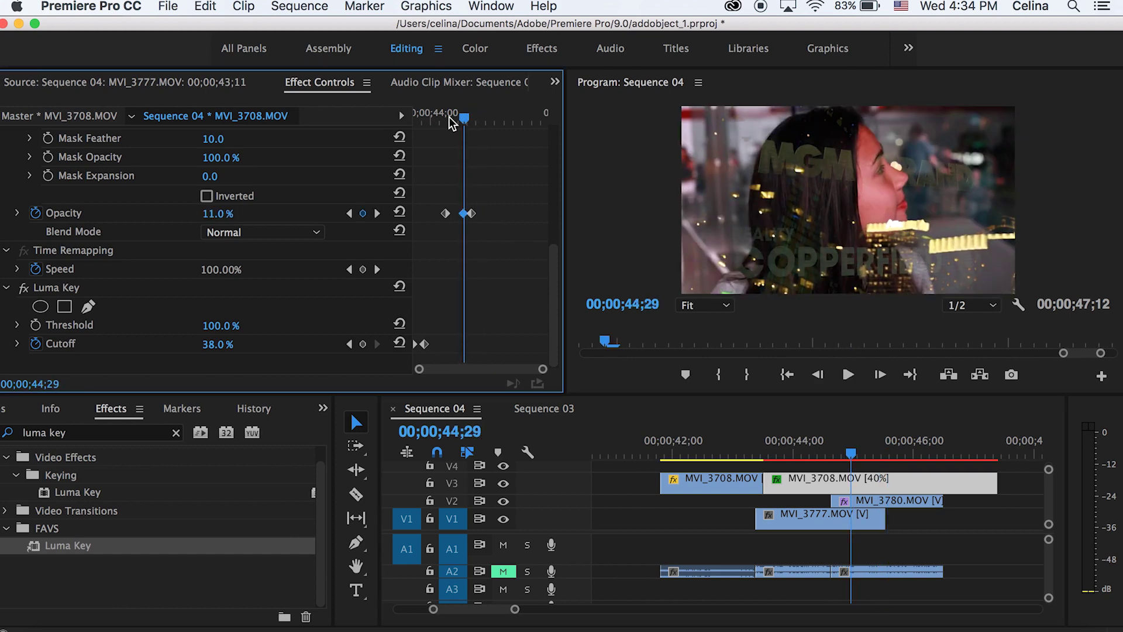
# Step: Play the transition from around 00;00;43;29 to check the quicker fade of the signage
pyautogui.click(441, 120)
pyautogui.press('space')
pyautogui.click(792, 444)
pyautogui.press('space')
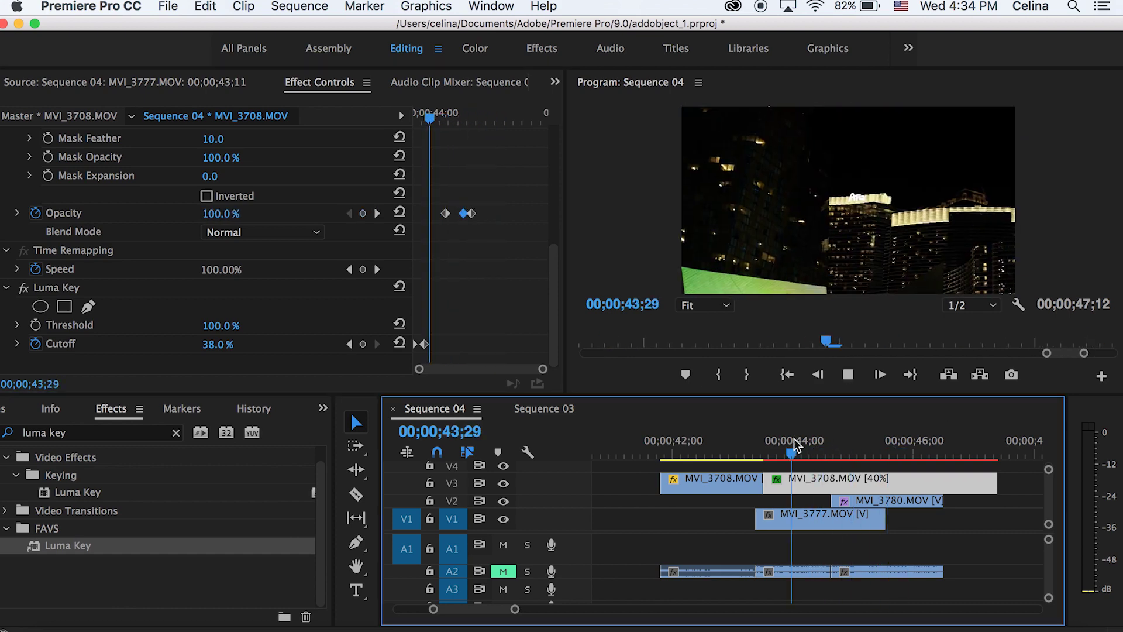
# Step: Split the MVI_3780.MOV clip on V2 at 00;00;45;11
pyautogui.moveTo(796, 446); pyautogui.dragTo(875, 446)
pyautogui.click(873, 502)
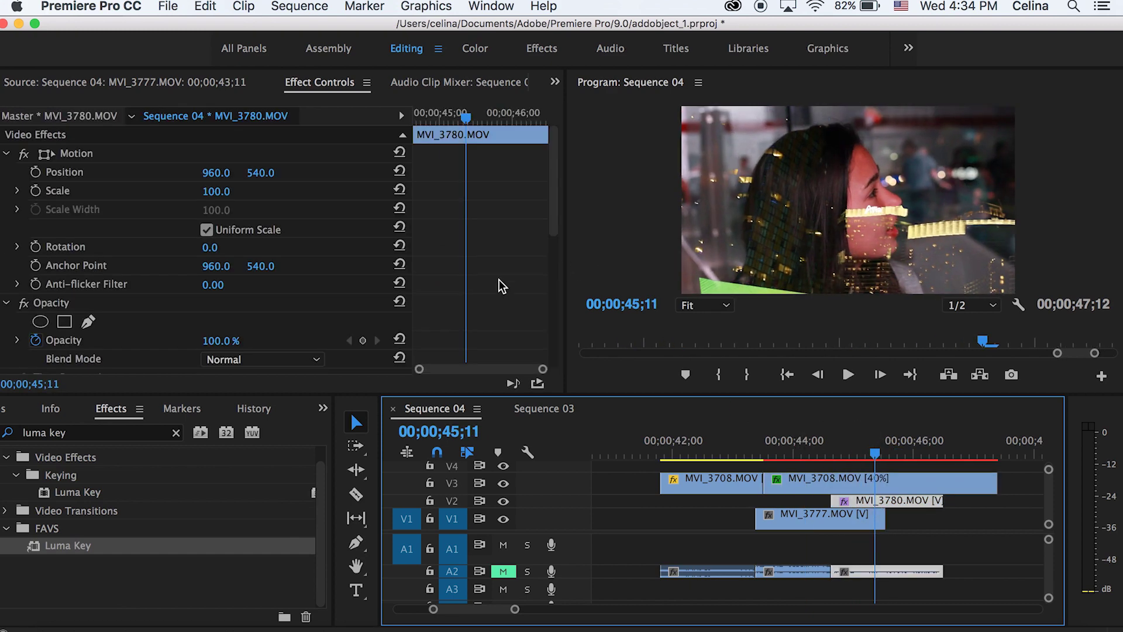
pyautogui.scroll(-10, 499, 286)
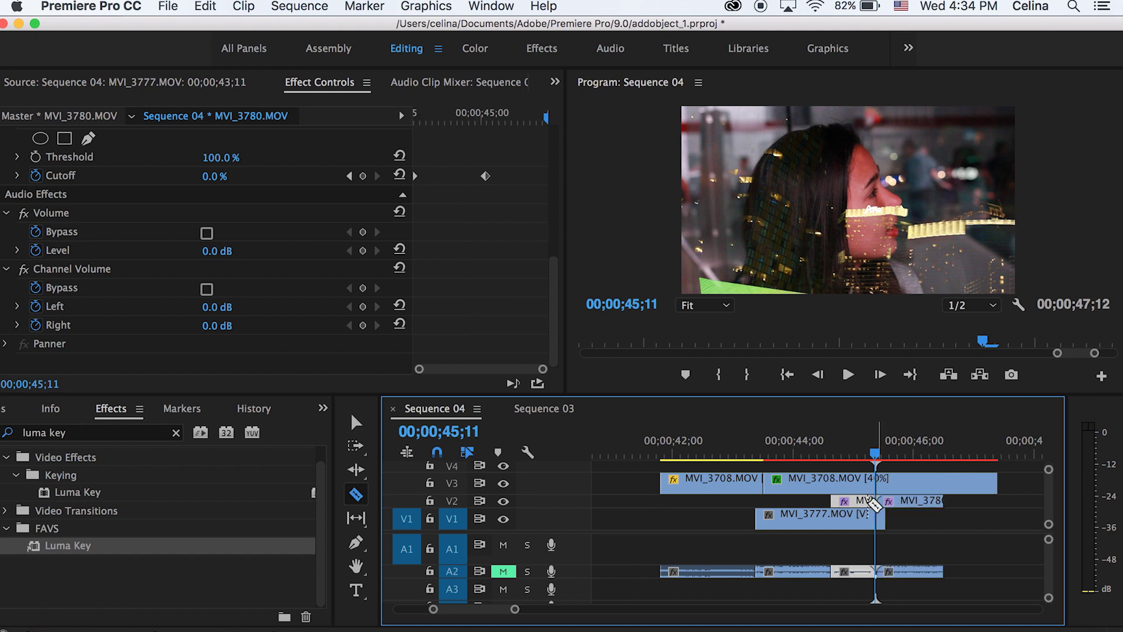
# Step: Split the MVI_3780.MOV clip on V2 at 00;00;45;03, eight frames before the previous cut point
pyautogui.press('Left')
pyautogui.press('Left')
pyautogui.press('Left')
pyautogui.press('Left')
pyautogui.press('Left')
pyautogui.press('Left')
pyautogui.press('Left')
pyautogui.press('Left')
pyautogui.click(860, 501)
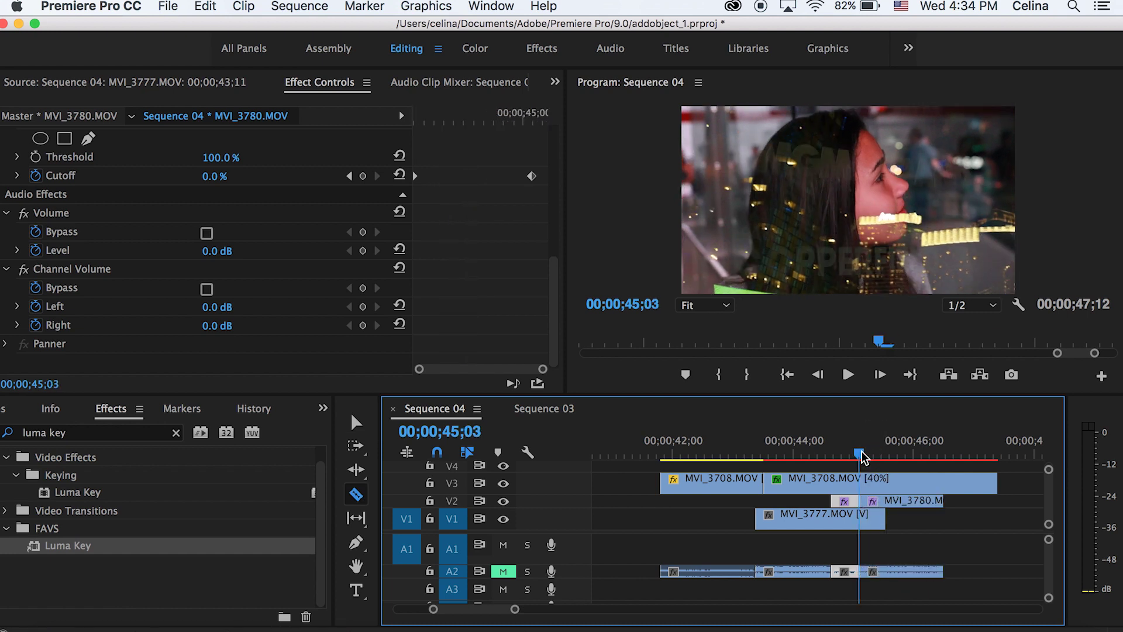
# Step: Remove the Luma Key effect from the second MVI_3780.MOV segment, which starts at 00;00;45;03
pyautogui.press('v')
pyautogui.press('Down')
pyautogui.click(887, 500)
pyautogui.scroll(-10, 501, 237)
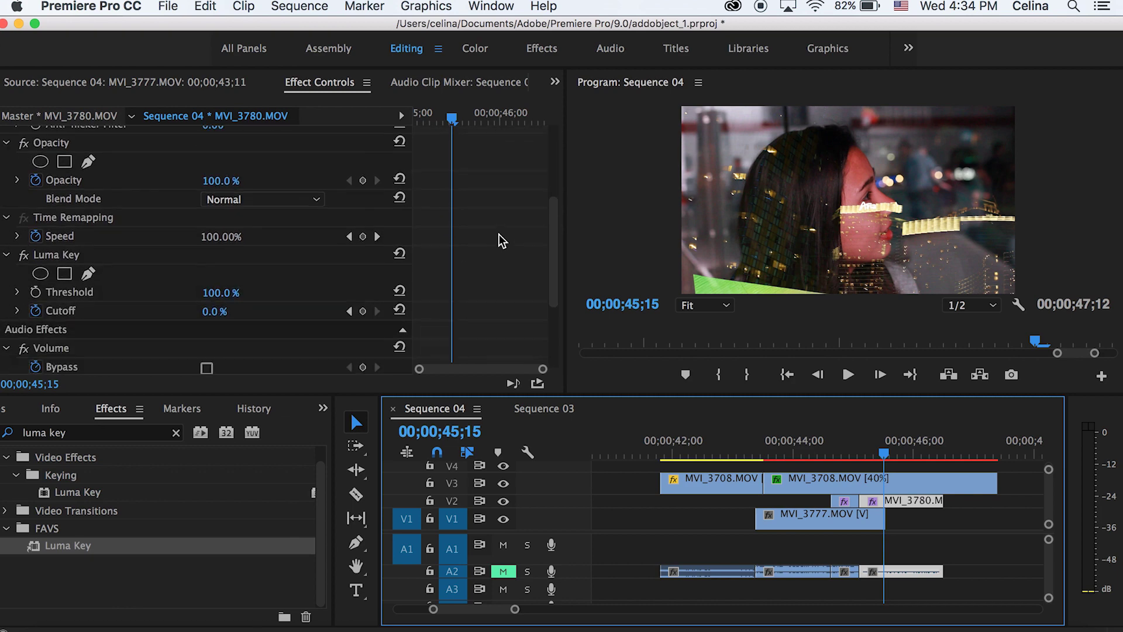
pyautogui.scroll(-1, 500, 234)
pyautogui.click(66, 212)
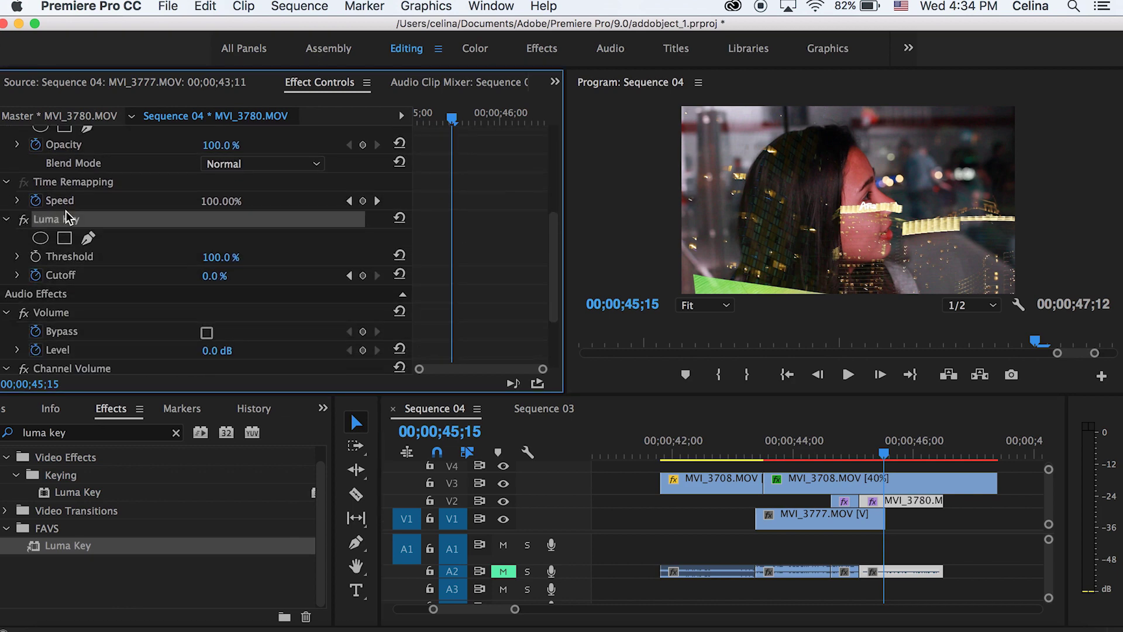
pyautogui.press('Delete')
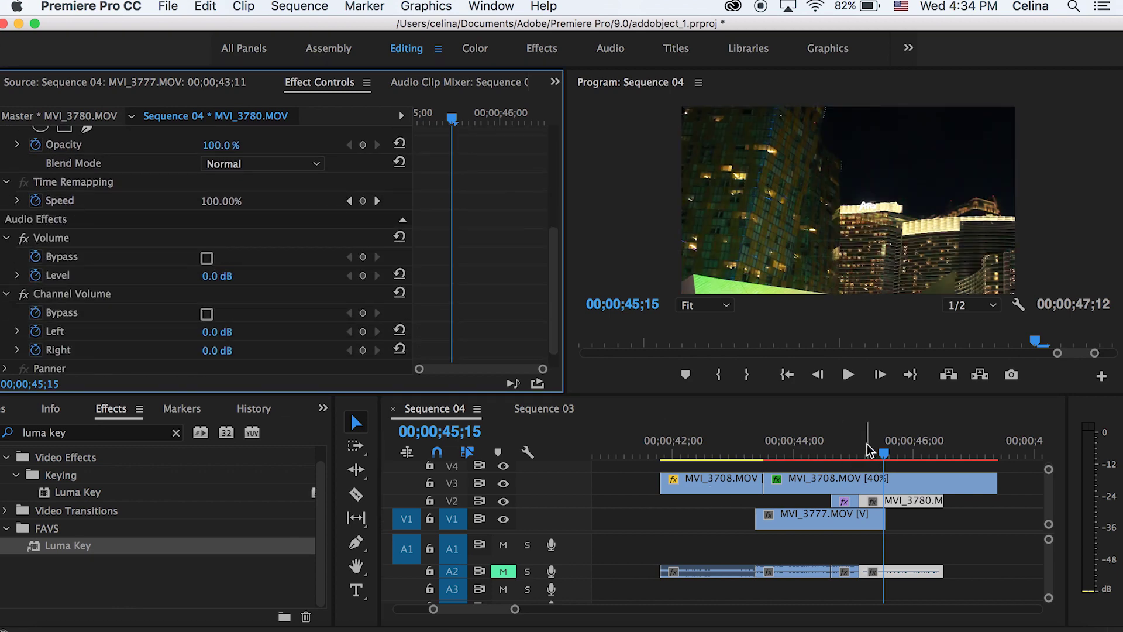
# Step: Keyframe the second MVI_3780.MOV segment's Opacity from 58% at 00;00;45;03 to 100% at 00;00;45;10
pyautogui.moveTo(871, 452)
pyautogui.mouseDown()
pyautogui.moveTo(834, 452)
pyautogui.moveTo(861, 452)
pyautogui.mouseUp()
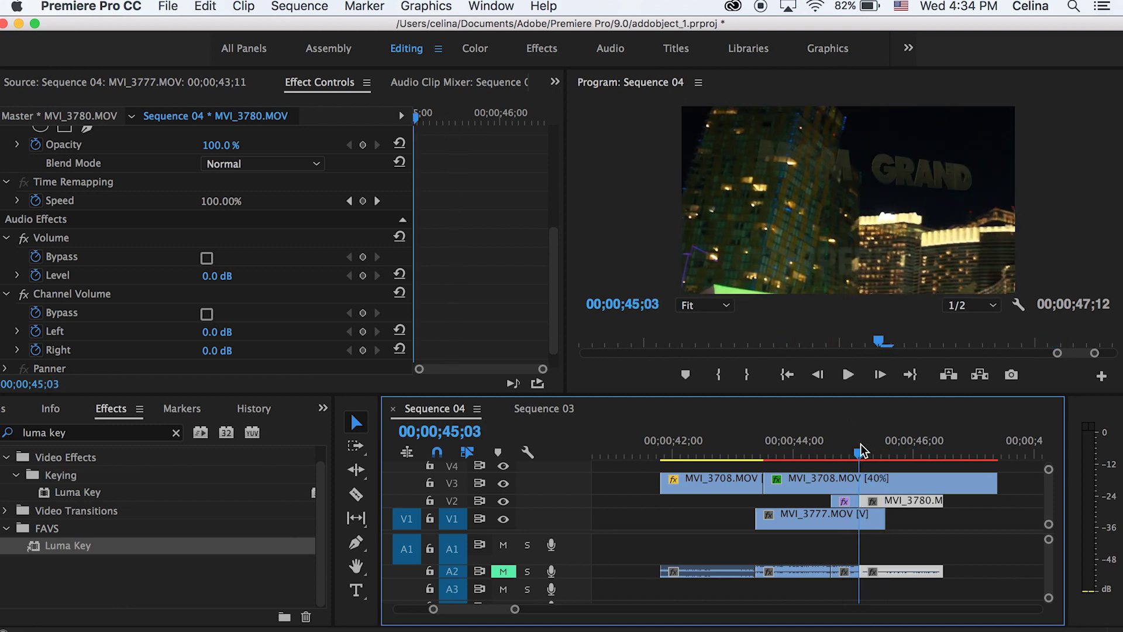
pyautogui.scroll(5, 867, 493)
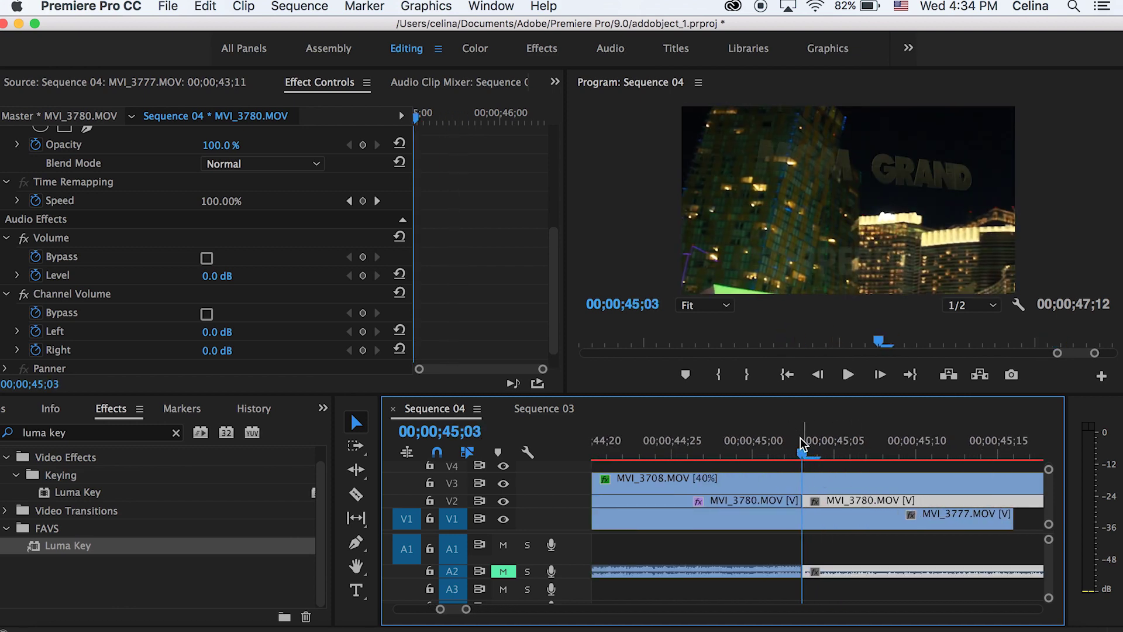
pyautogui.scroll(5, 492, 233)
pyautogui.scroll(-3, 491, 232)
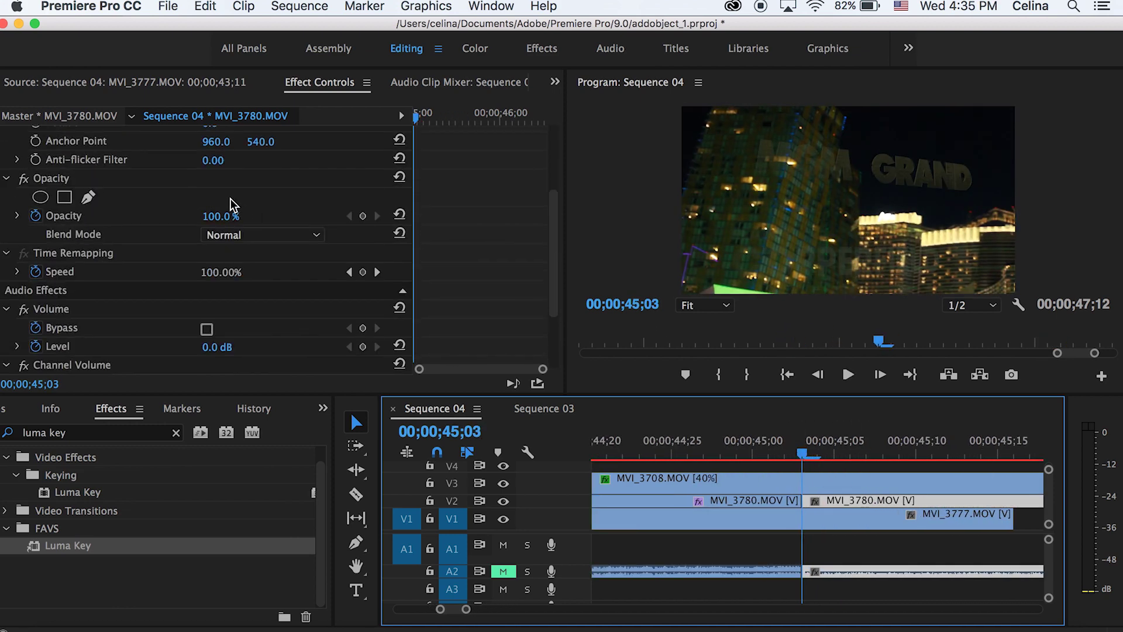
pyautogui.moveTo(217, 216); pyautogui.dragTo(437, 111)
pyautogui.moveTo(216, 221); pyautogui.dragTo(246, 216)
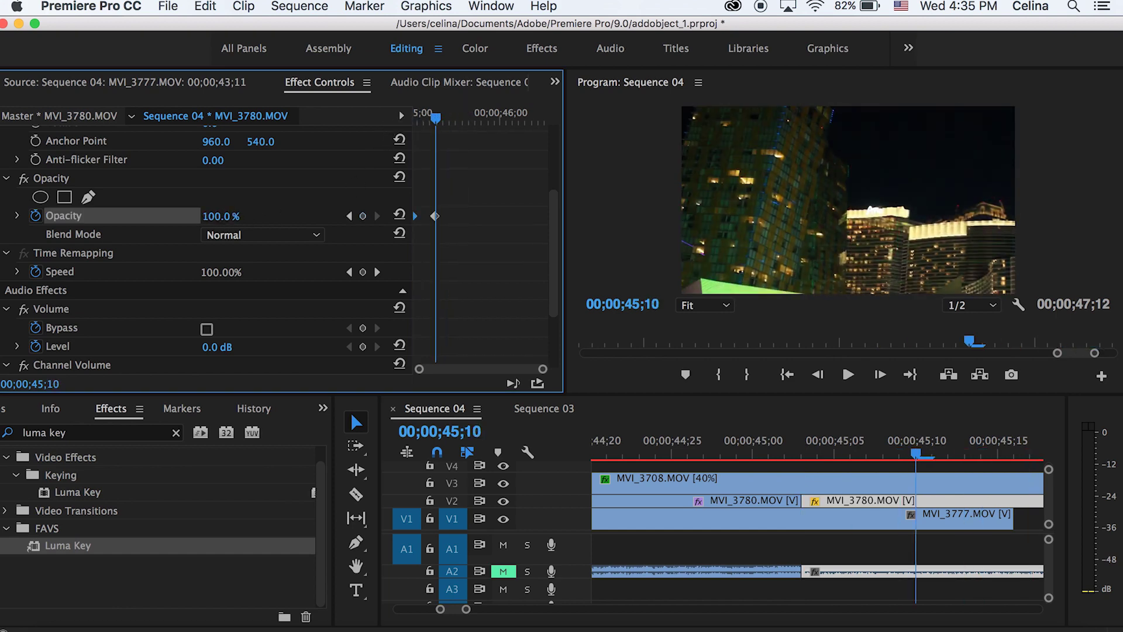
# Step: Play the sequence from around 00;00;43;06 to 00;00;47;01 to check the transitions from the signage through the portrait to the buildings
pyautogui.scroll(-3, 614, 447)
pyautogui.click(614, 447)
pyautogui.press('space')
pyautogui.hscroll(-3, 614, 447)
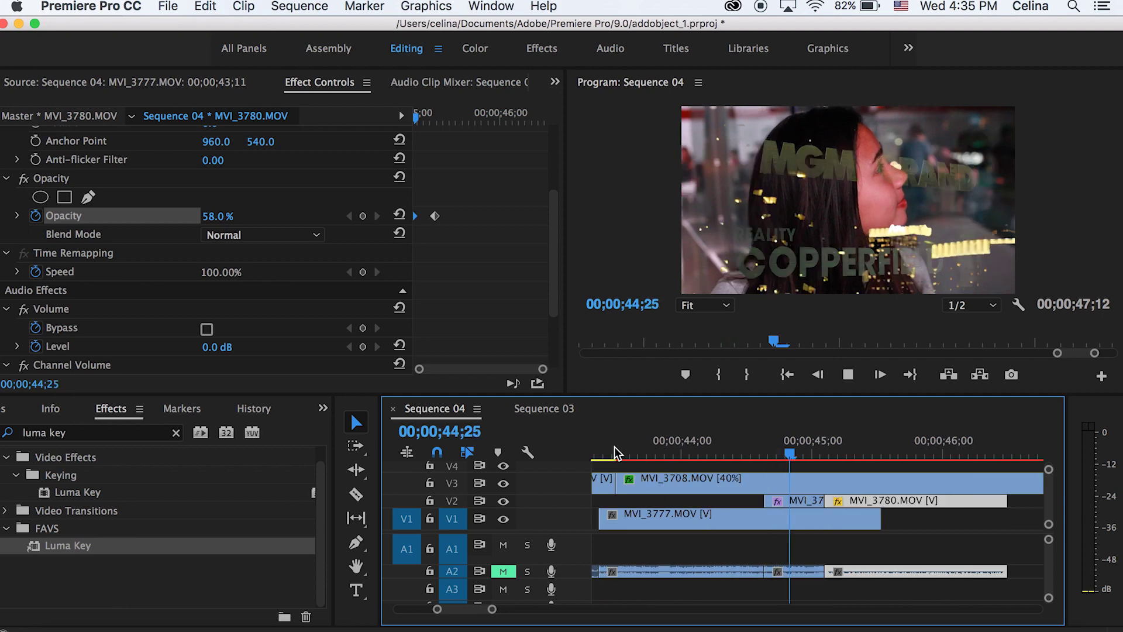
pyautogui.click(621, 448)
pyautogui.moveTo(623, 454); pyautogui.dragTo(622, 454)
pyautogui.press('-')
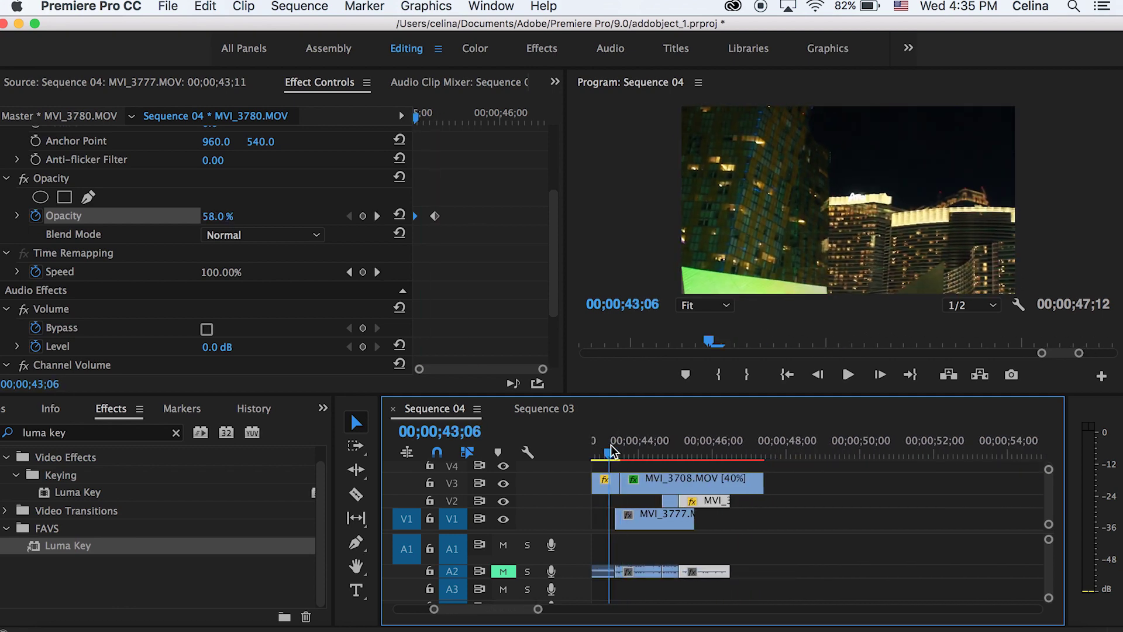
pyautogui.hscroll(-3, 611, 445)
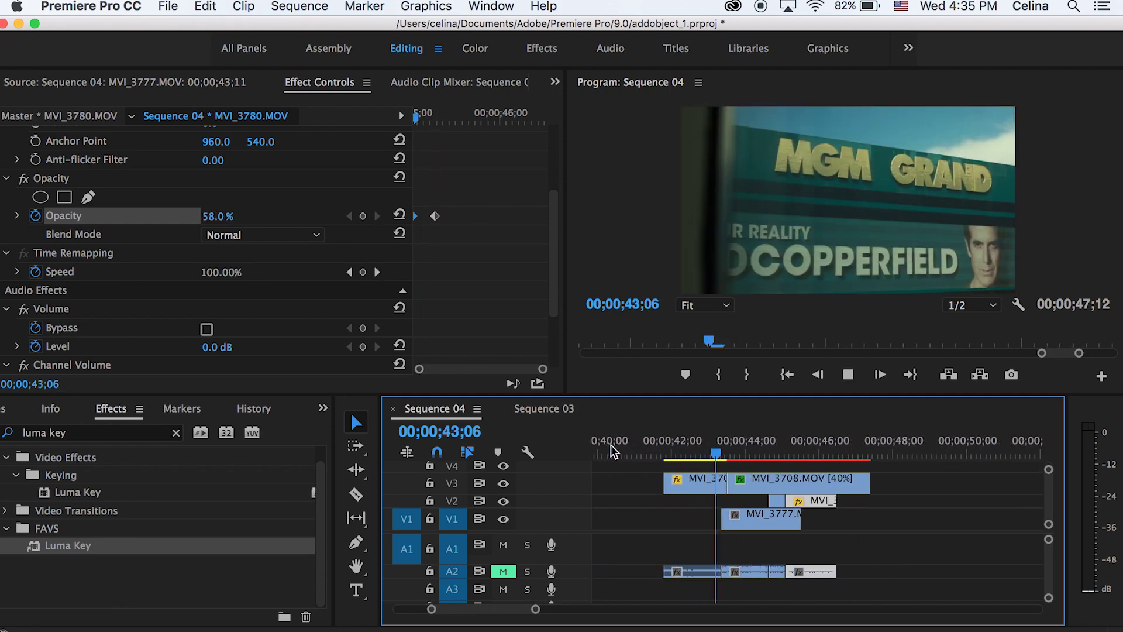
pyautogui.press('space')
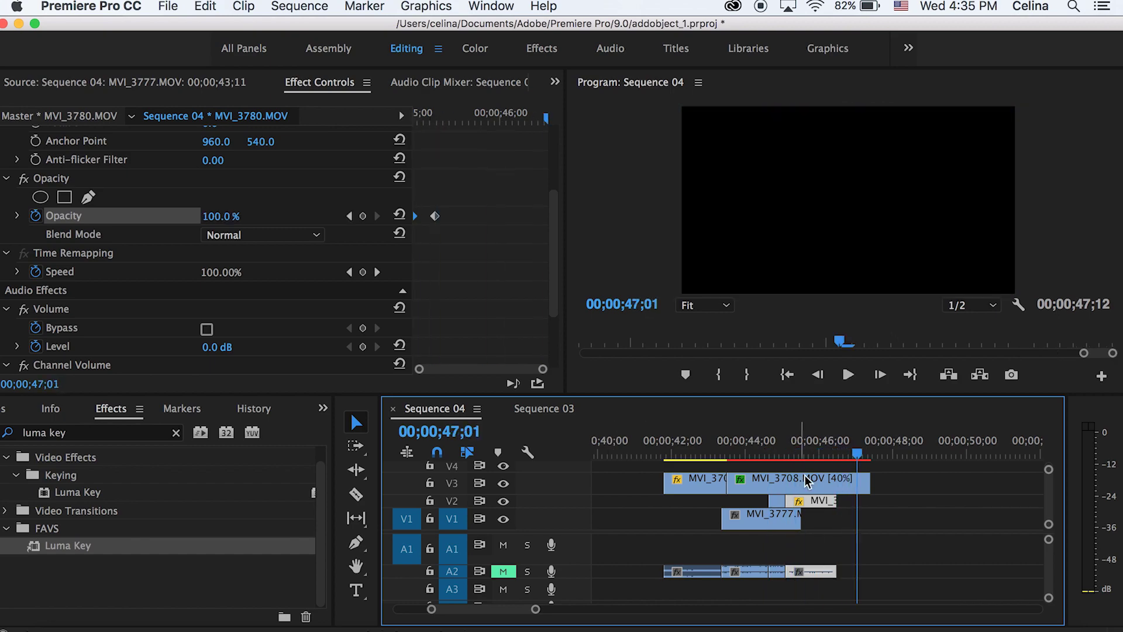